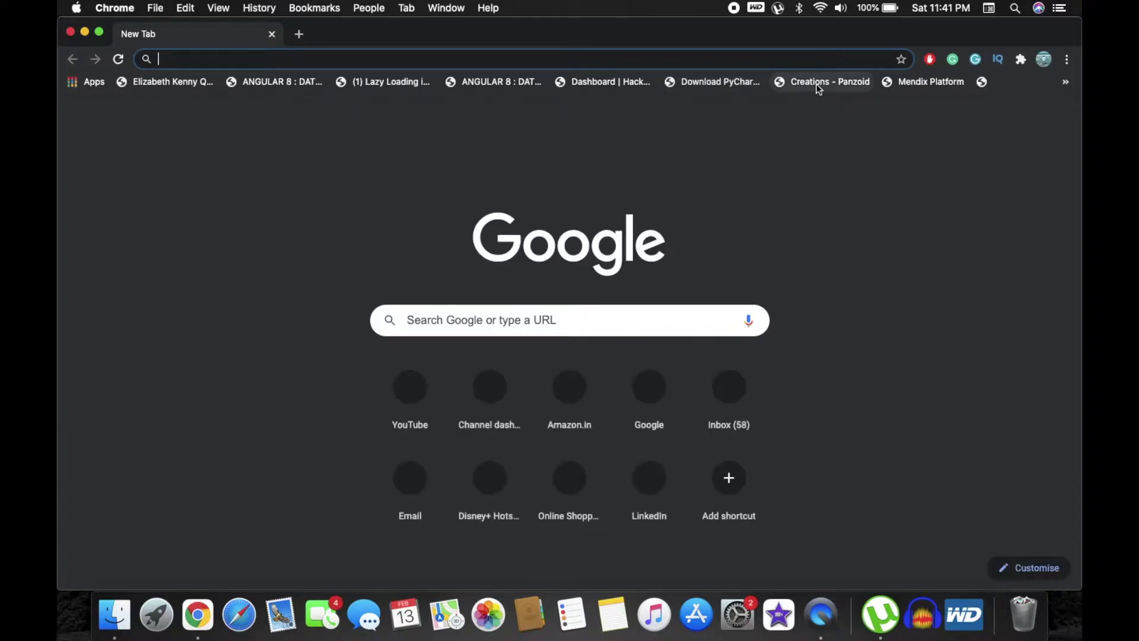
Browse the trending creations on Panzoid and open the Captain Gamer intro template in Clipmaker.
left_click(818, 84)
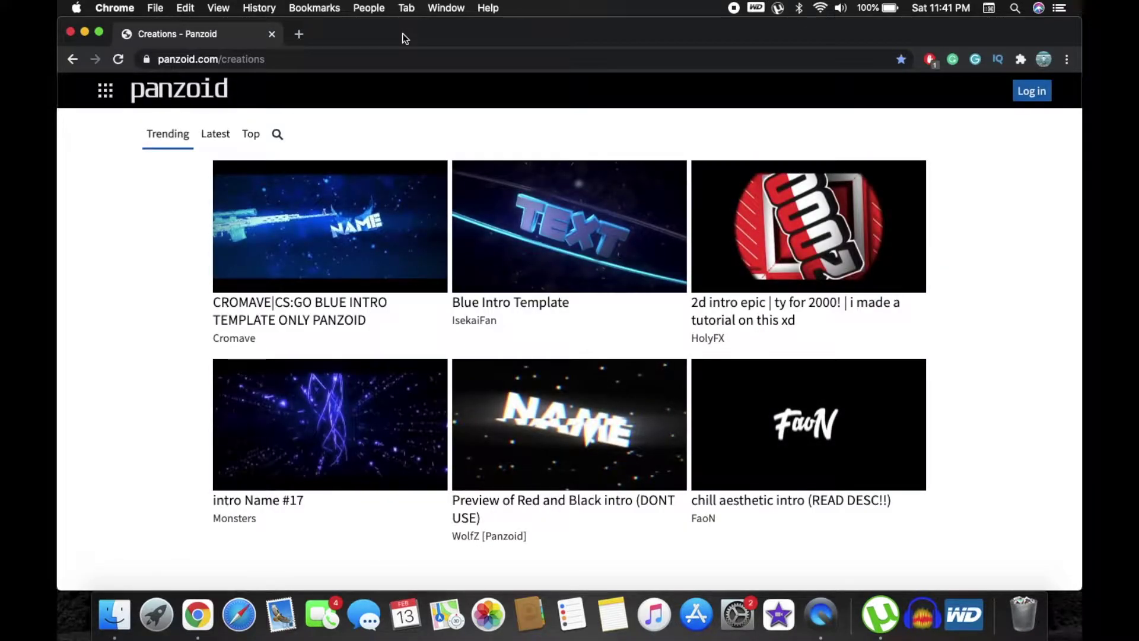
scroll(335, 279, "down", 10)
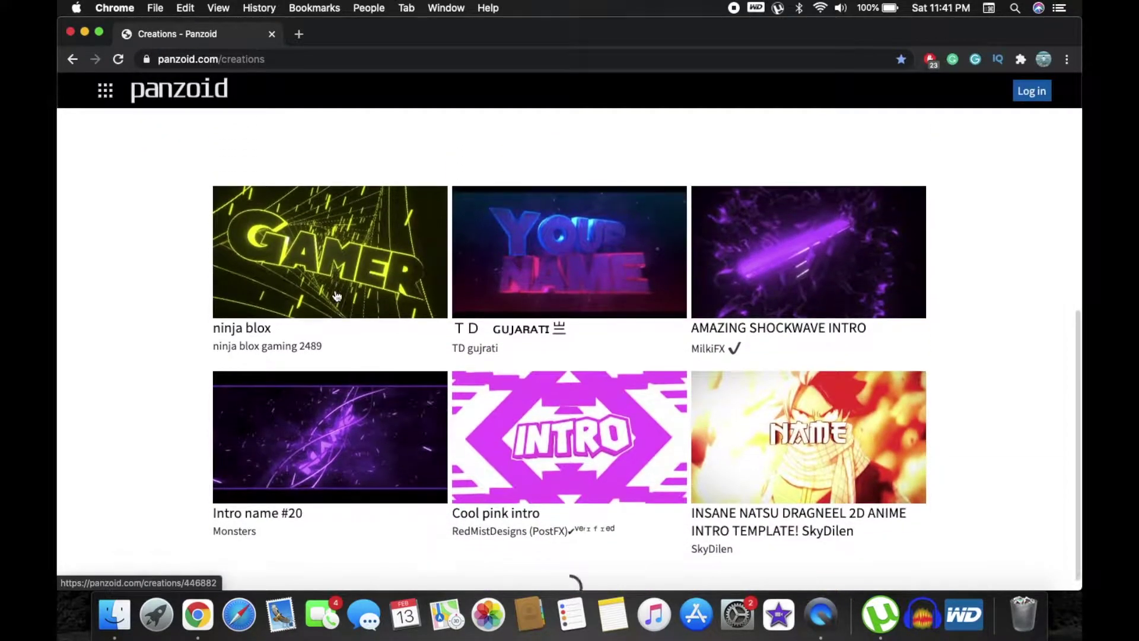
scroll(336, 295, "down", 12)
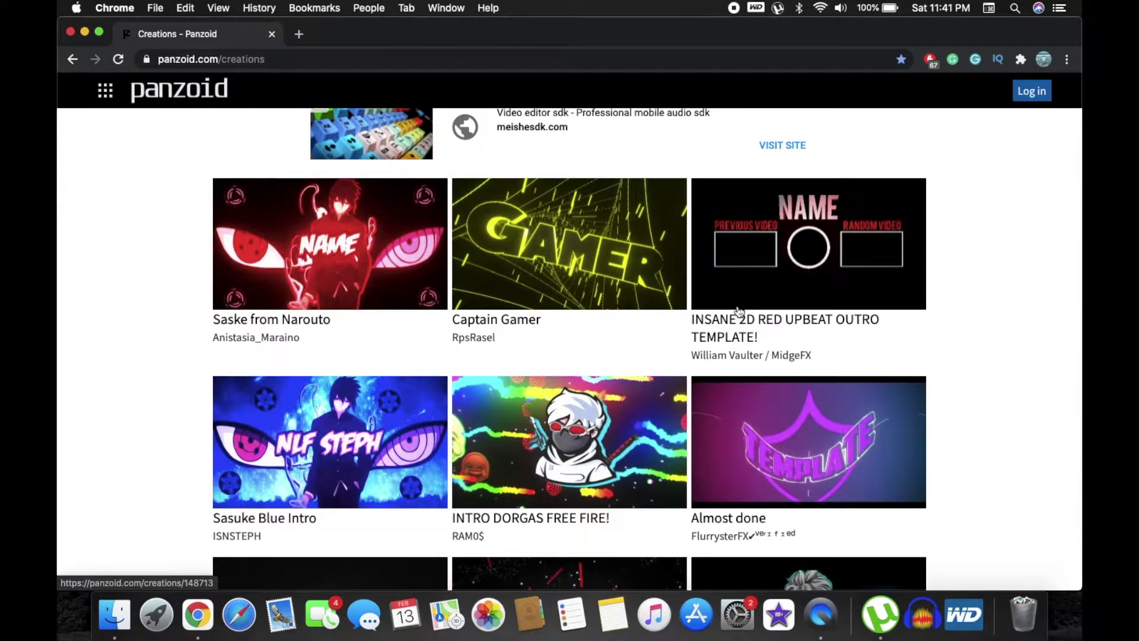
scroll(739, 311, "down", 17)
scroll(739, 311, "down", 3)
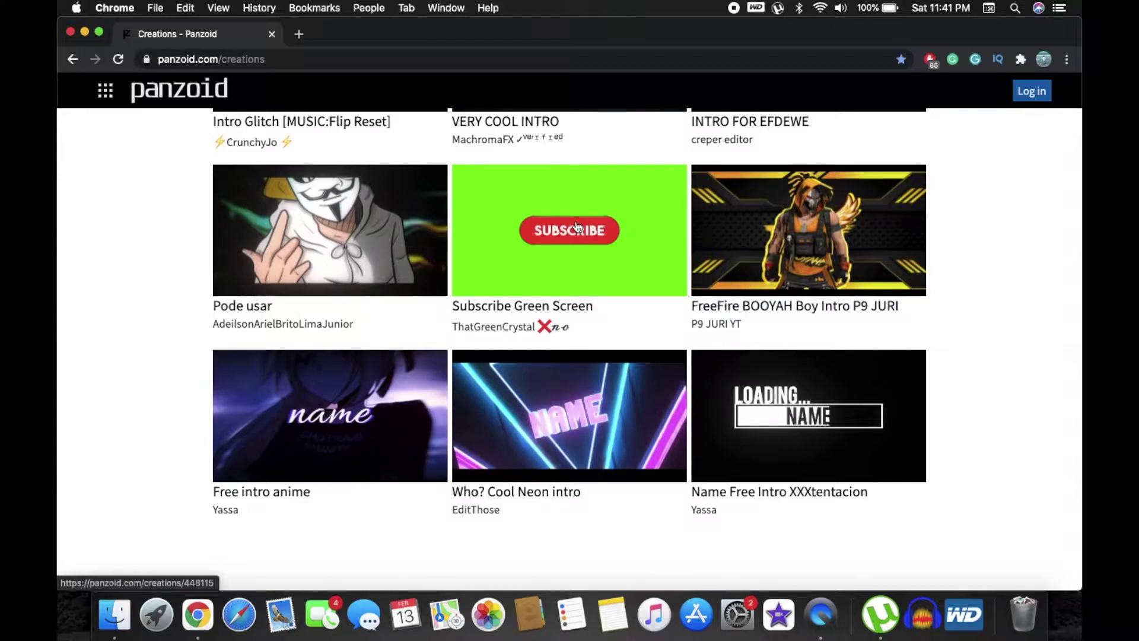
scroll(576, 226, "down", 2)
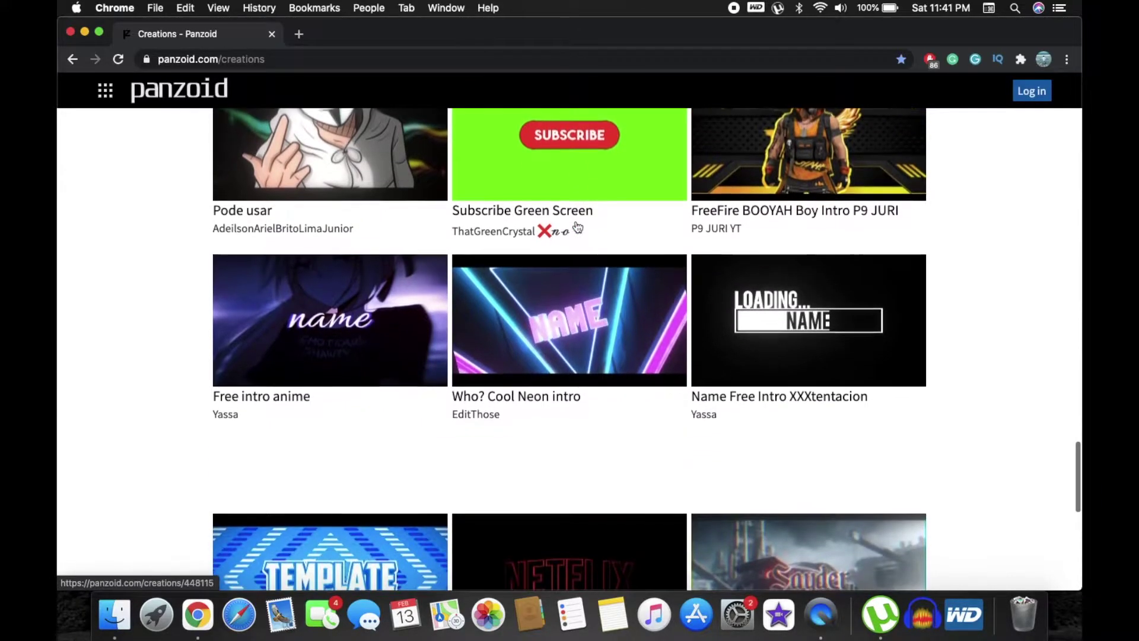
scroll(576, 221, "down", 10)
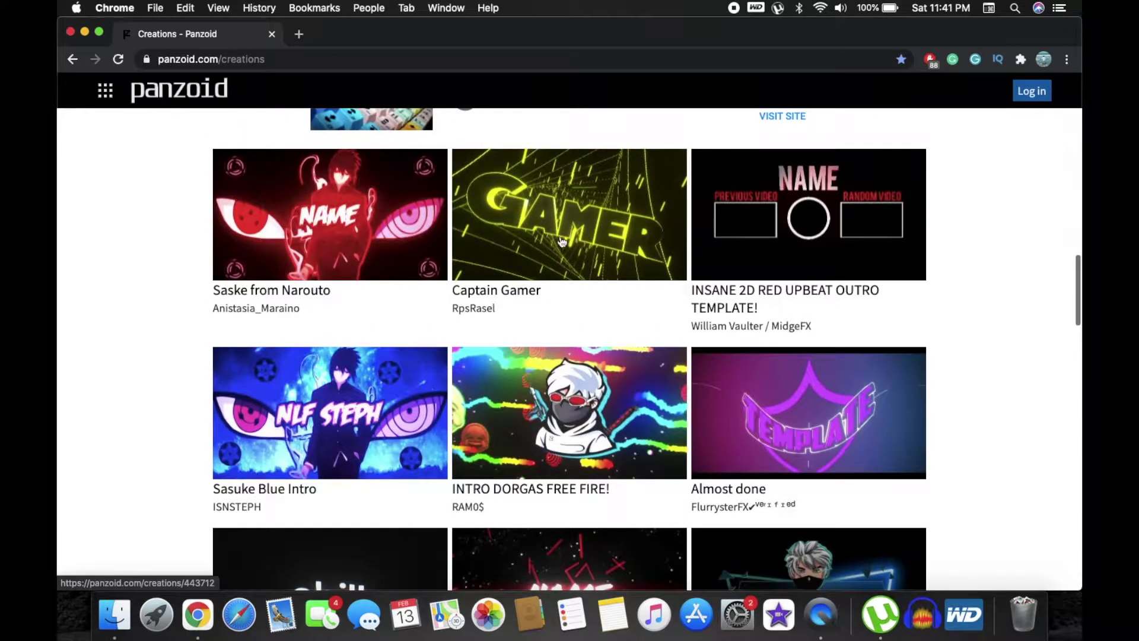
left_click(553, 213)
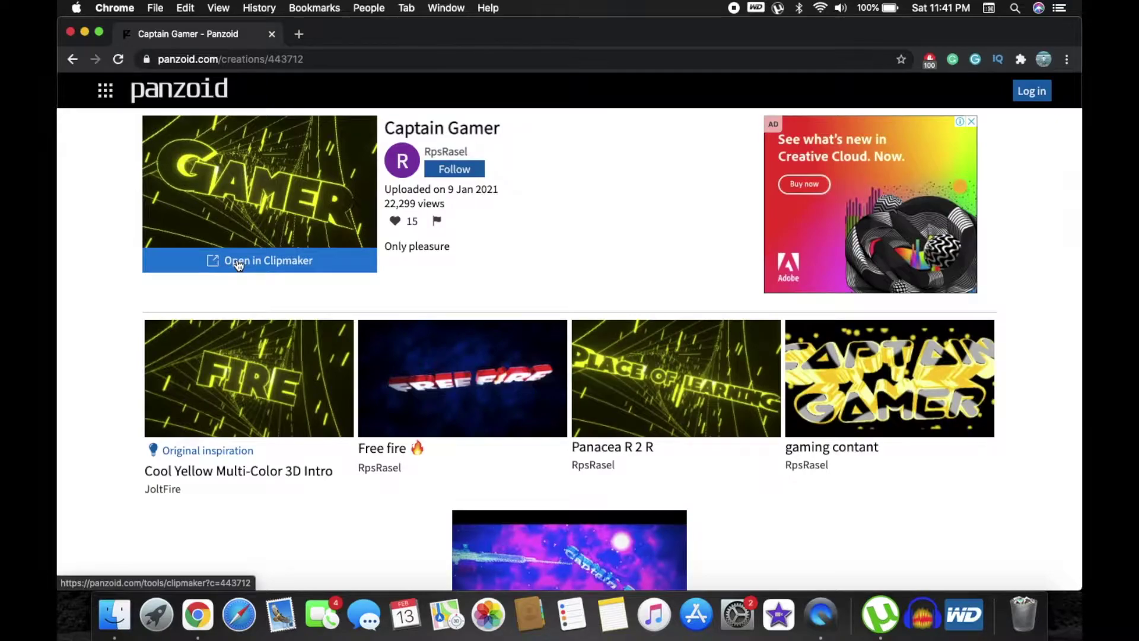
left_click(236, 260)
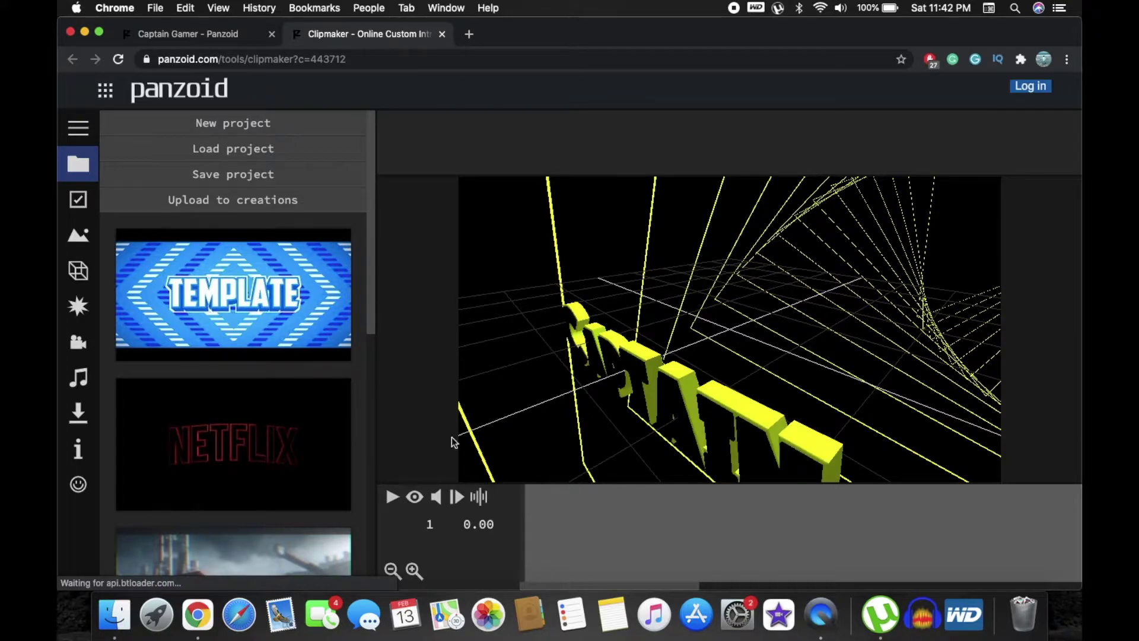
Play the opening seconds of the intro in the viewport, pausing to inspect the 3D text.
left_click(392, 496)
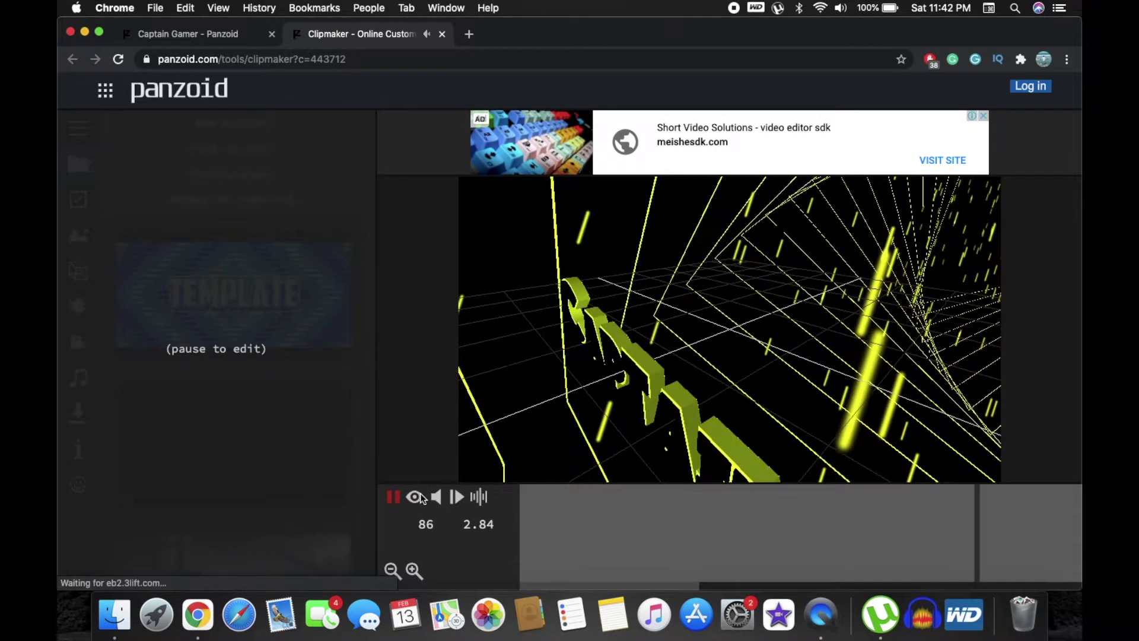
left_click(392, 497)
left_click(393, 497)
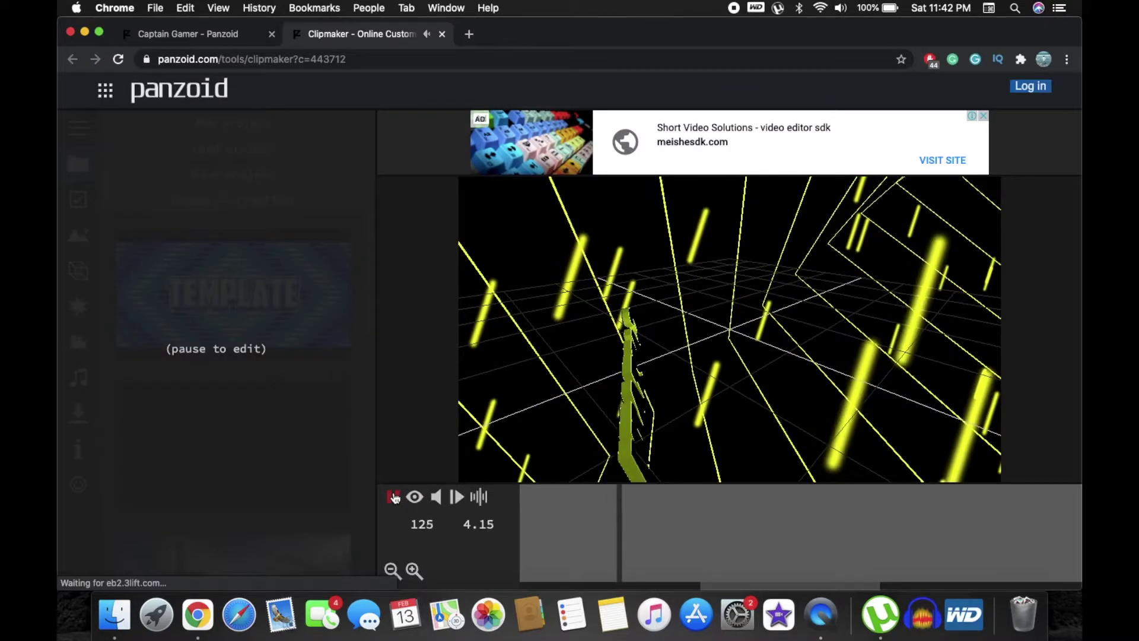
left_click(392, 497)
left_click_drag(669, 378, 664, 341)
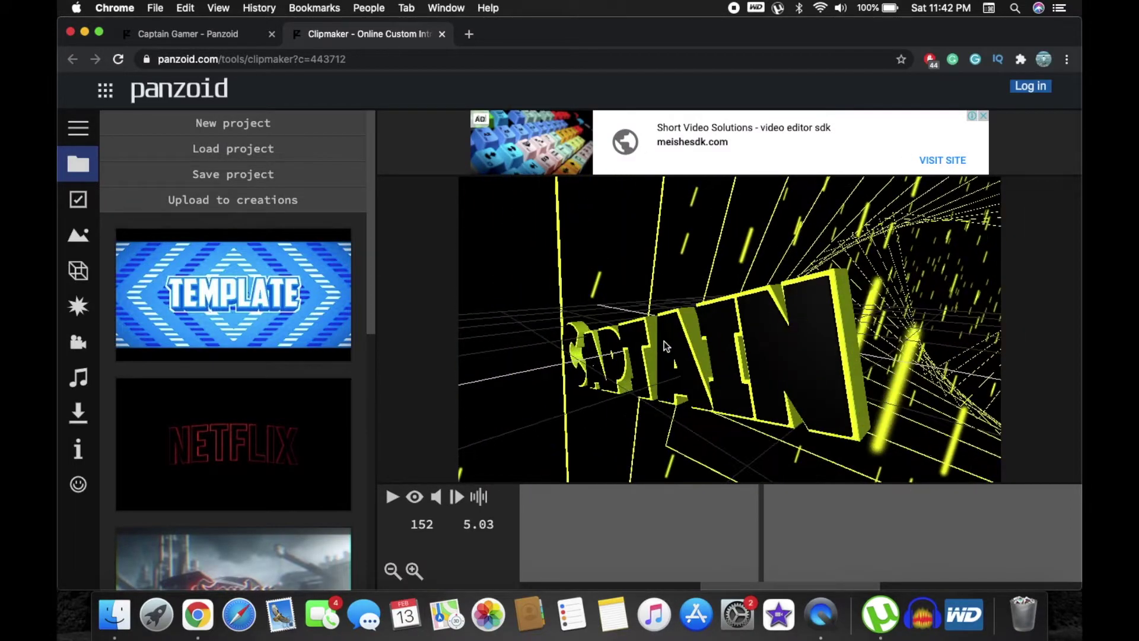
Turn on the full-effects preview, play the intro up to the Gamer text, and pause there.
left_click(417, 503)
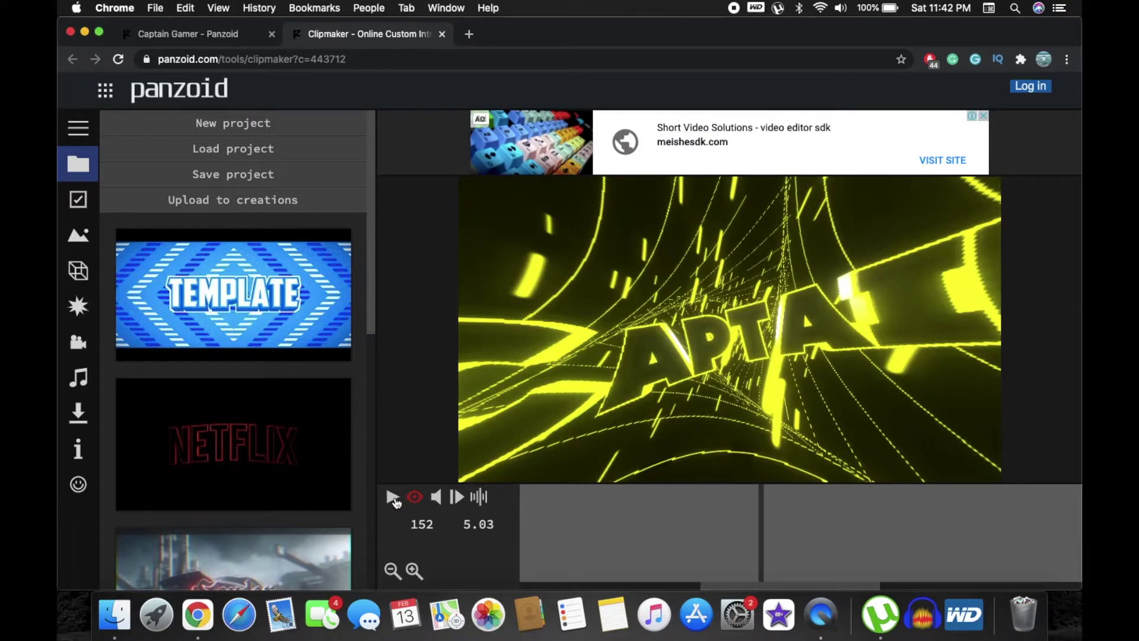
left_click(393, 498)
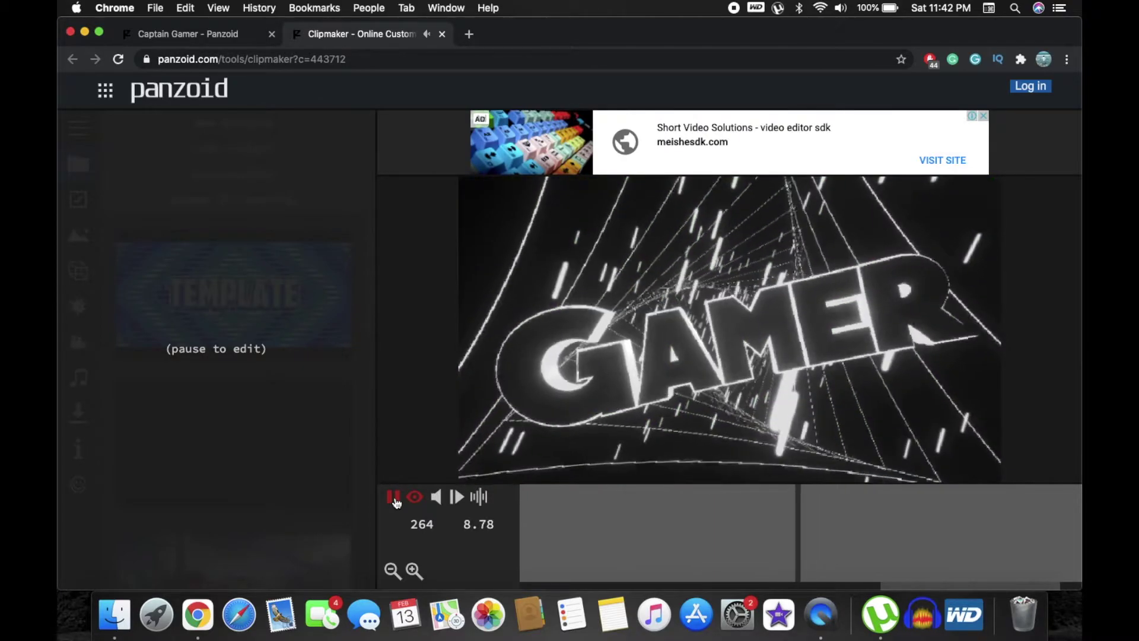
left_click(394, 499)
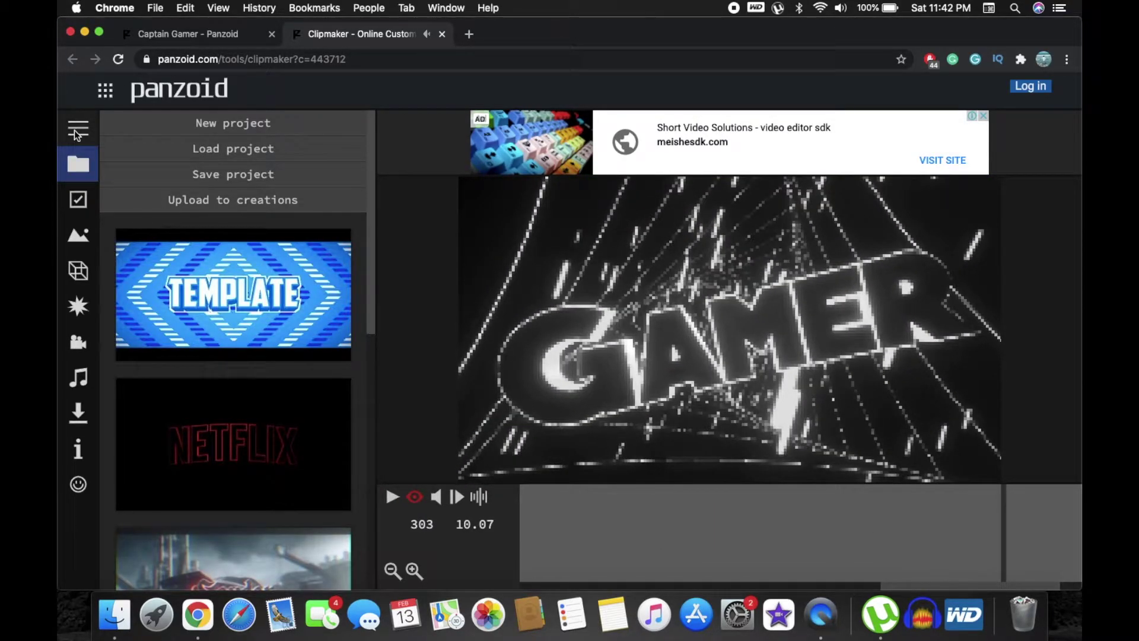
In the project's objects, replace the second Gamer 3D text in the FireText group with the person's first name.
left_click(76, 130)
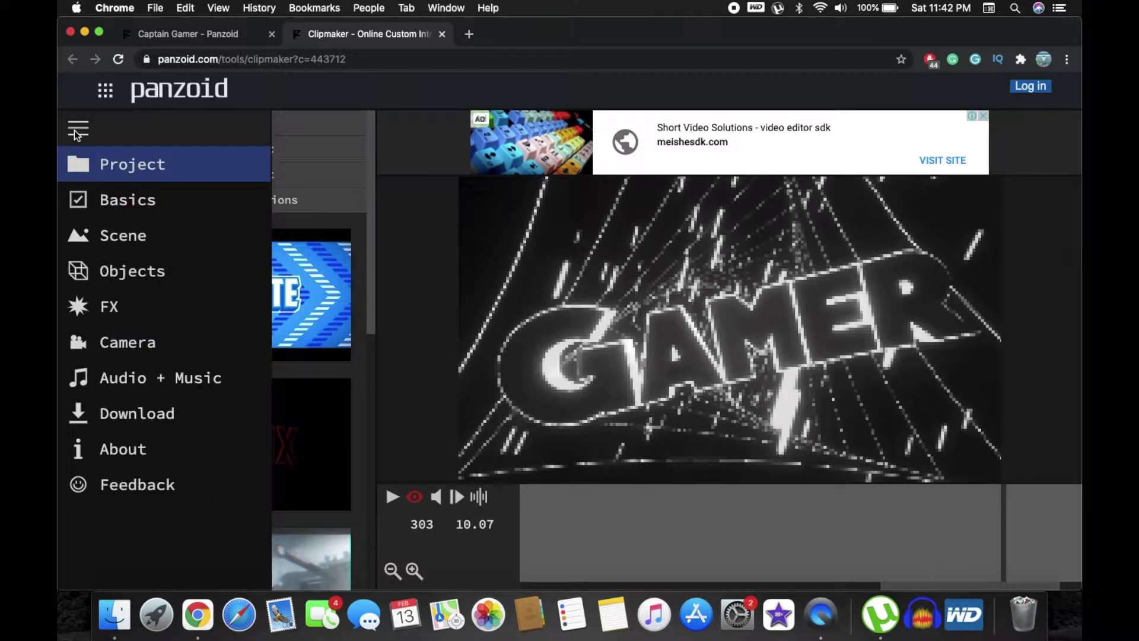
left_click(132, 272)
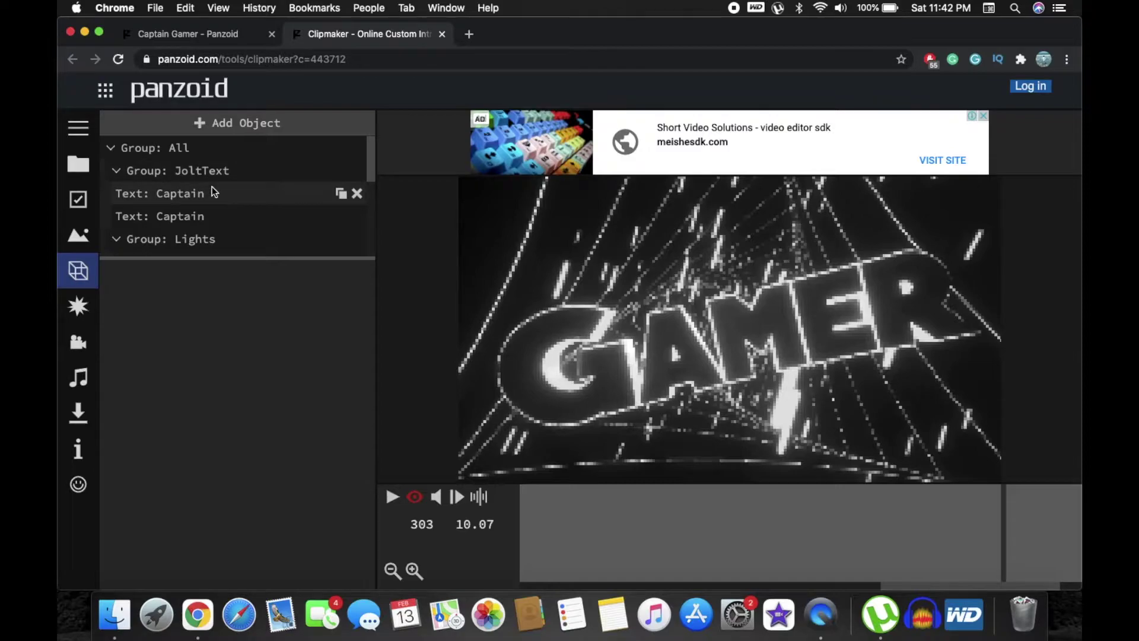
scroll(191, 210, "down", 6)
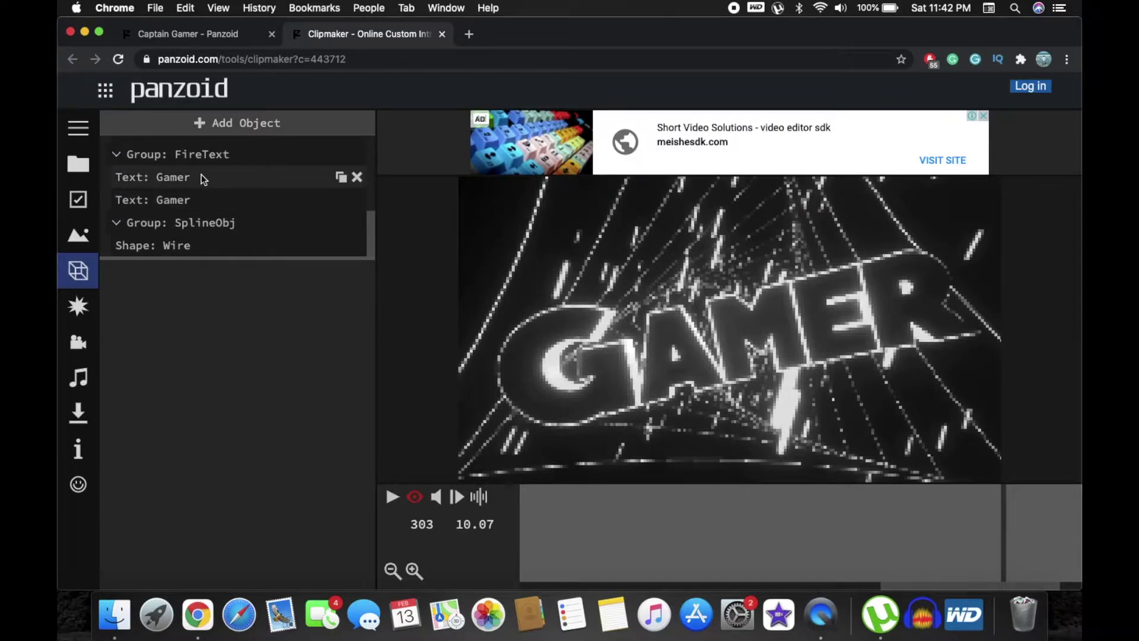
left_click(227, 190)
left_click(230, 161)
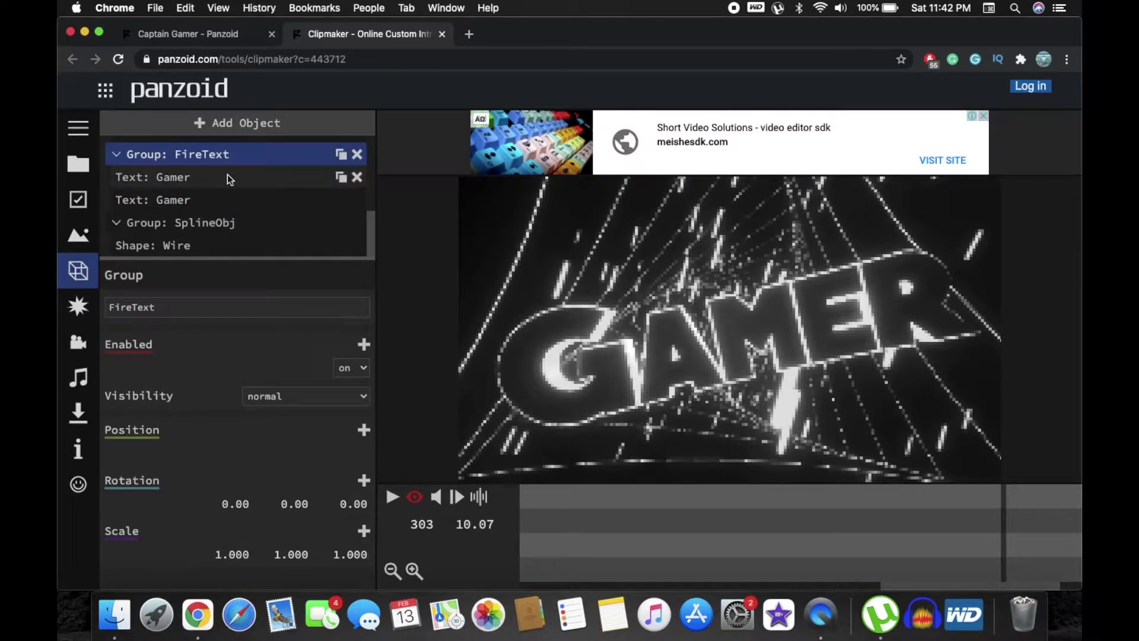
left_click(227, 175)
left_click(227, 199)
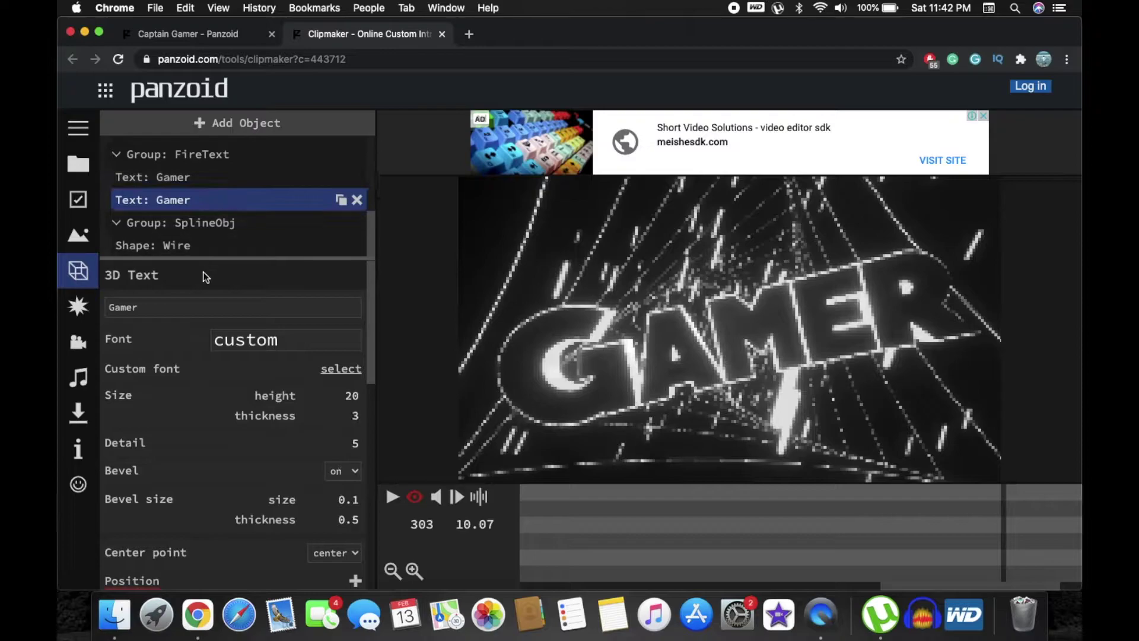
key("super+a")
key("BackSpace")
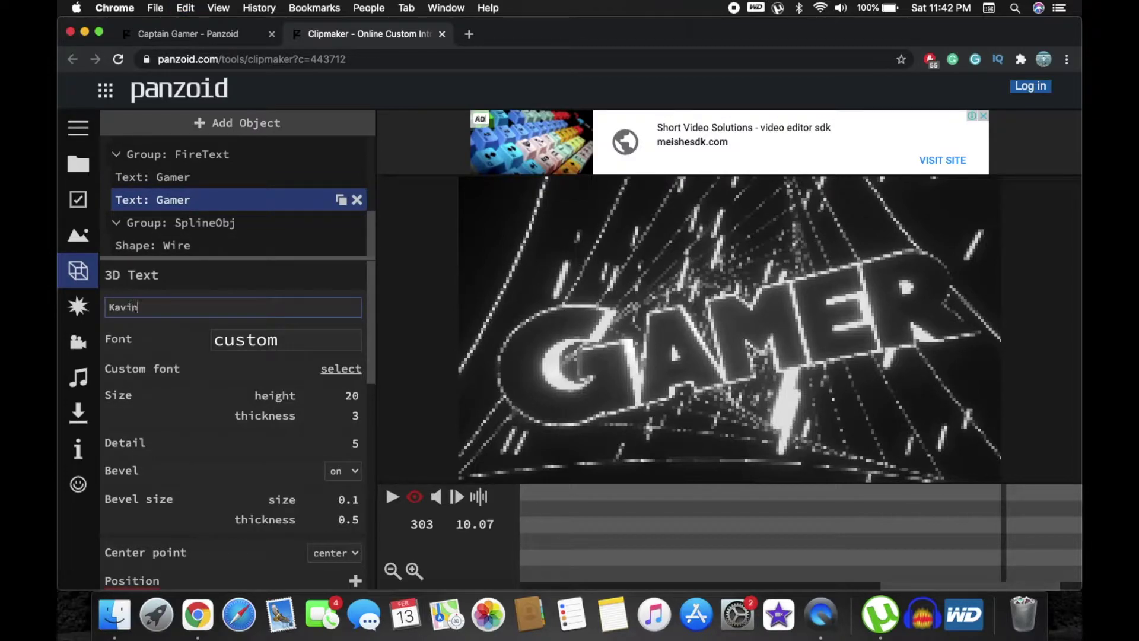
key("Return")
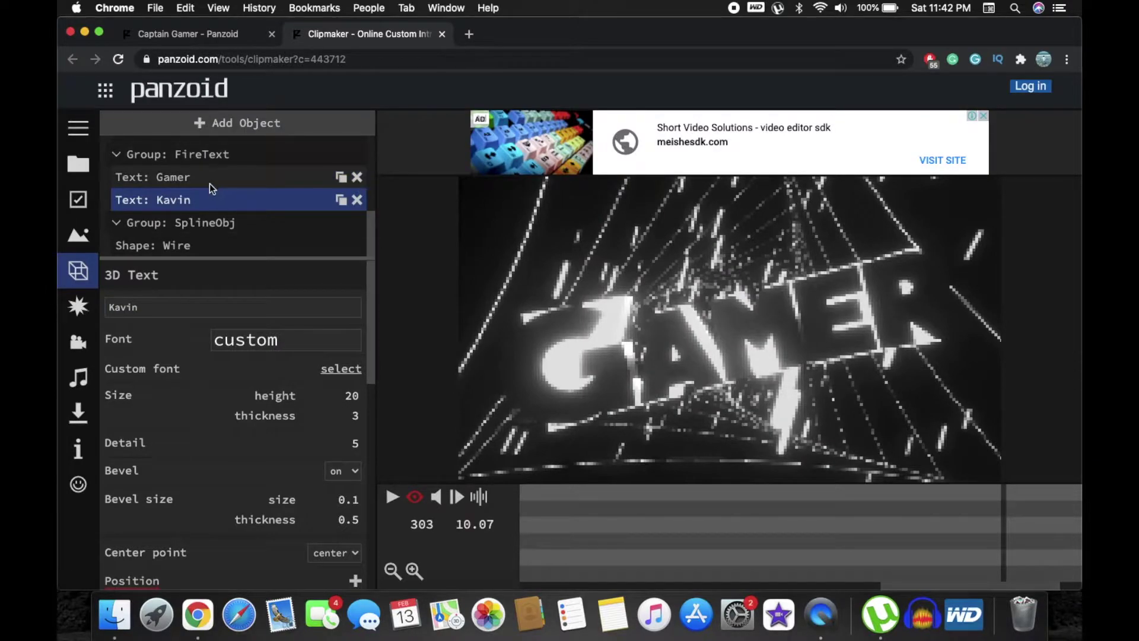
Replace the remaining Gamer text in the FireText group with the same first name and play back the intro.
left_click(209, 183)
double_click(175, 309)
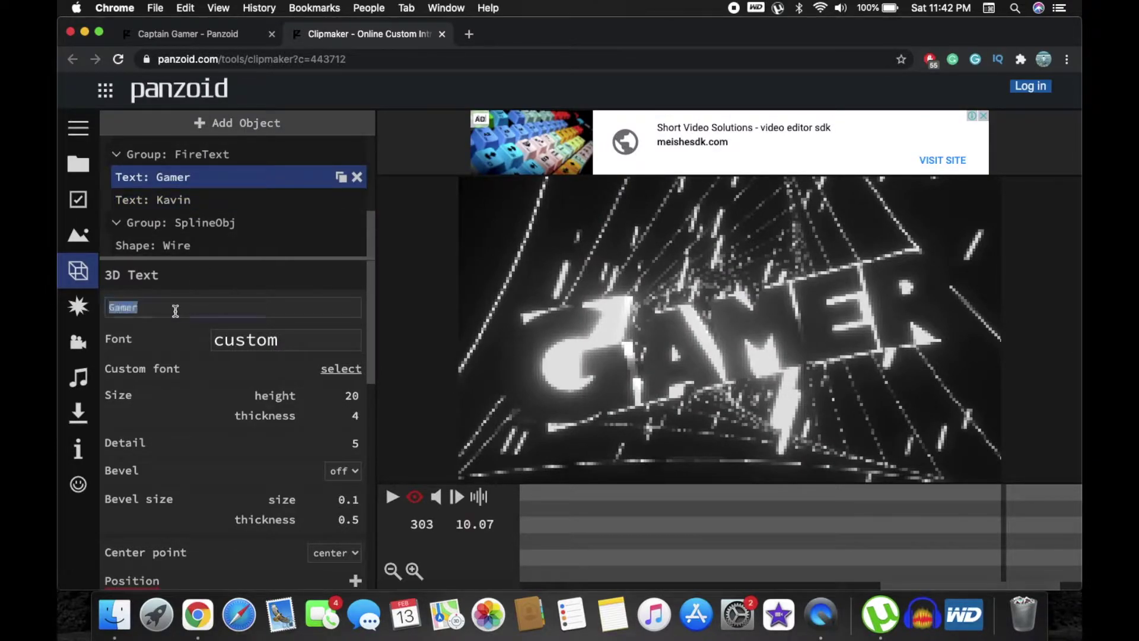
type("Kavin")
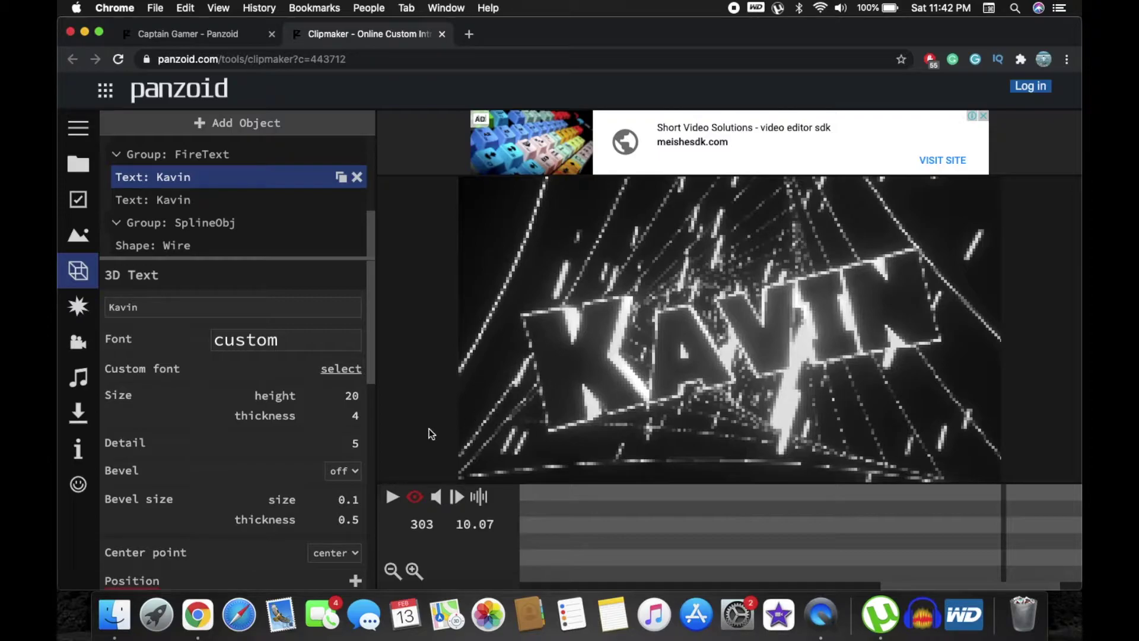
left_click(391, 501)
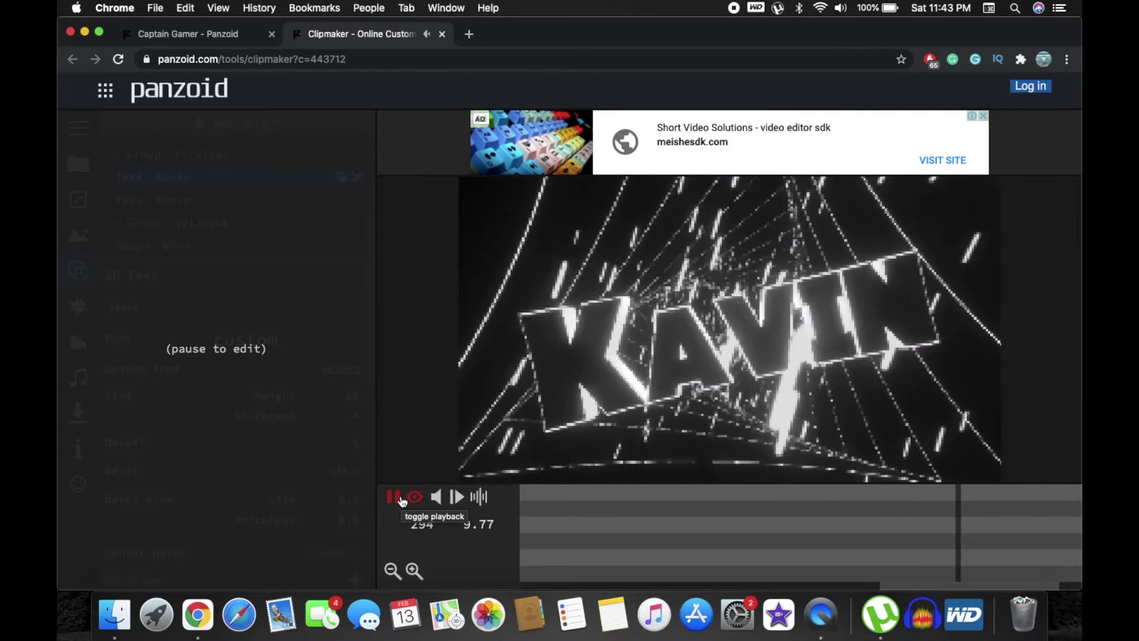
left_click(394, 497)
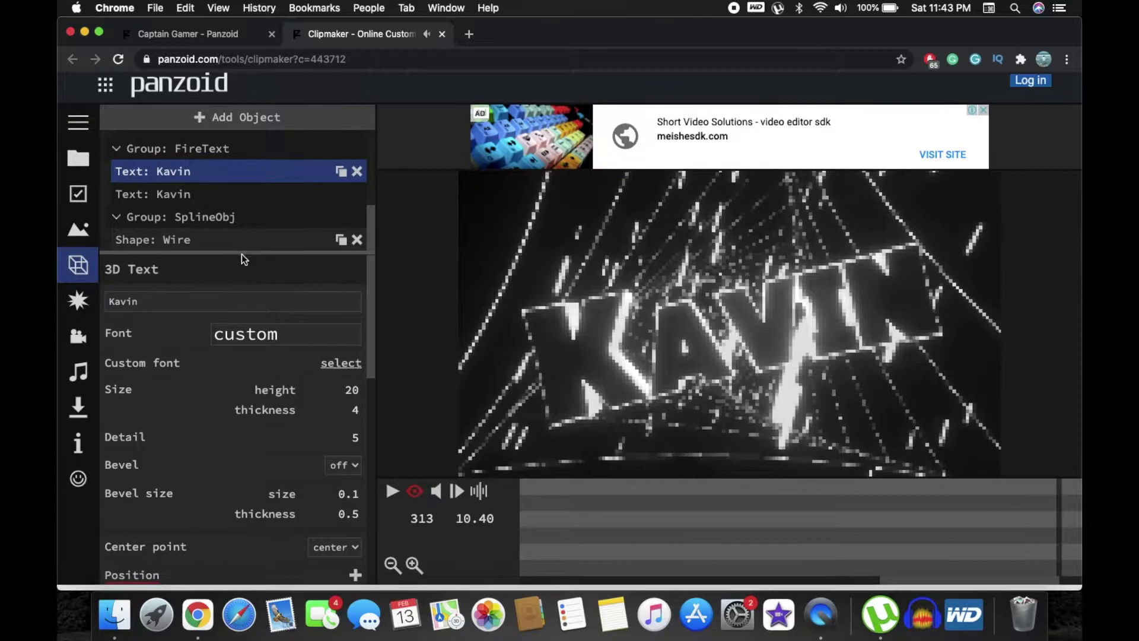
Examine the properties of the FireText and SplineObj groups, the wire shape, the particles, the lights and both Captain texts.
scroll(248, 169, "up", 2)
left_click(224, 215)
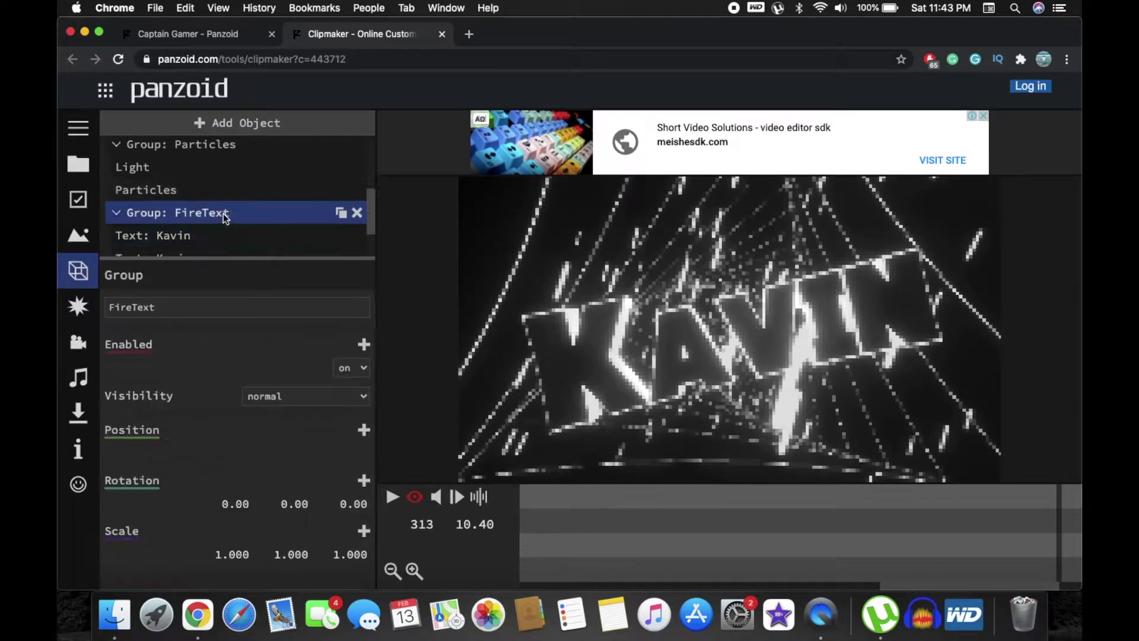
scroll(224, 217, "down", 2)
left_click(223, 215)
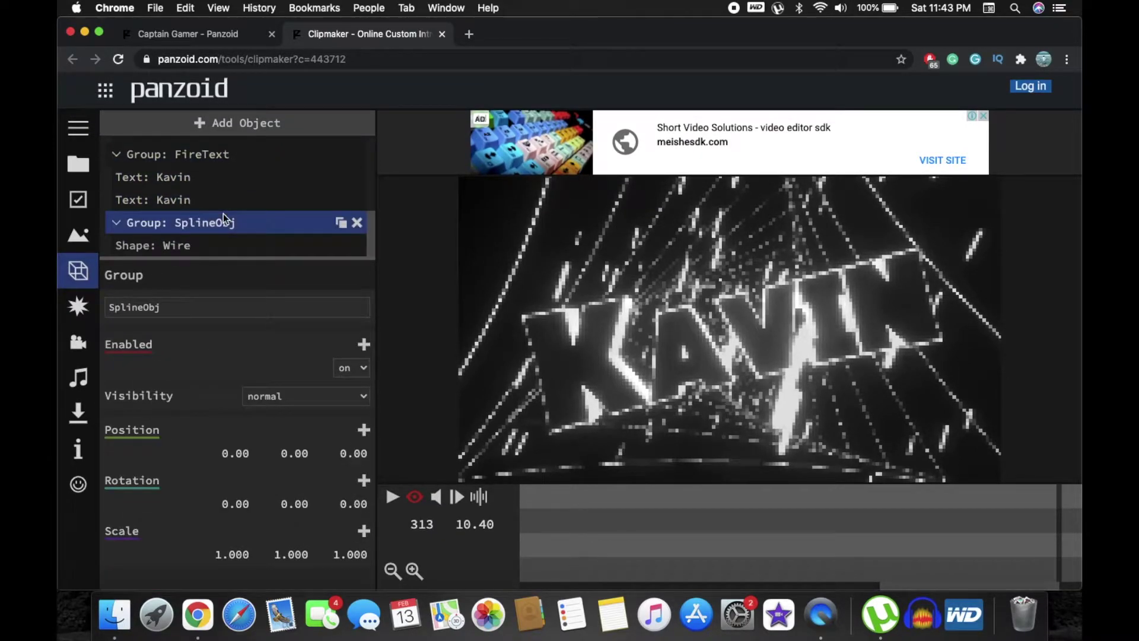
left_click(220, 247)
scroll(236, 199, "up", 3)
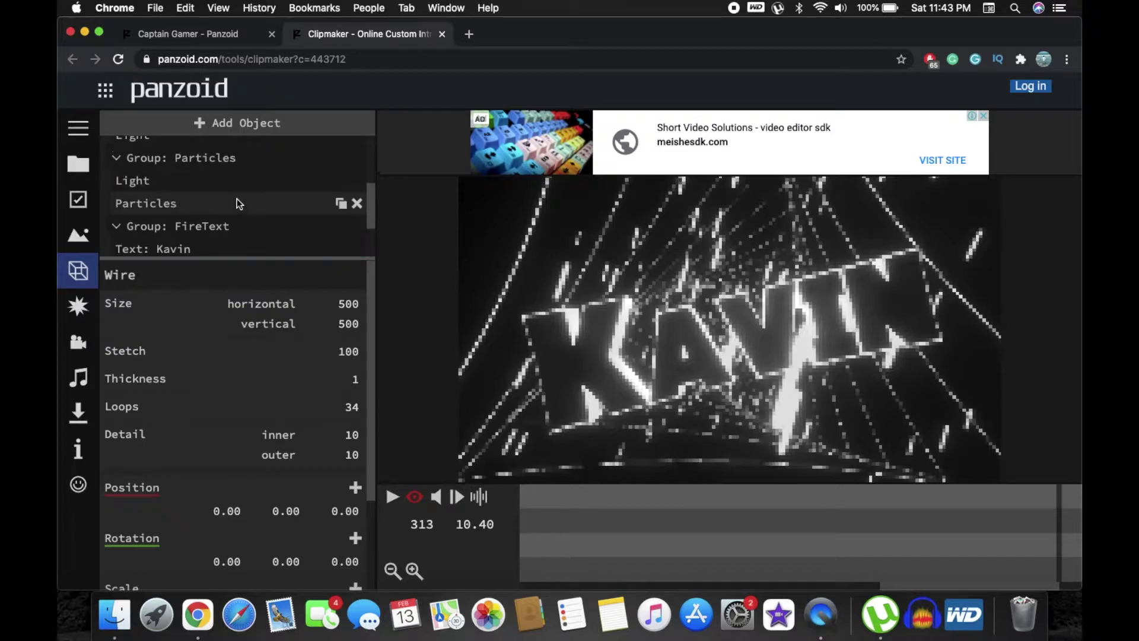
left_click(237, 202)
left_click(241, 165)
scroll(241, 166, "up", 1)
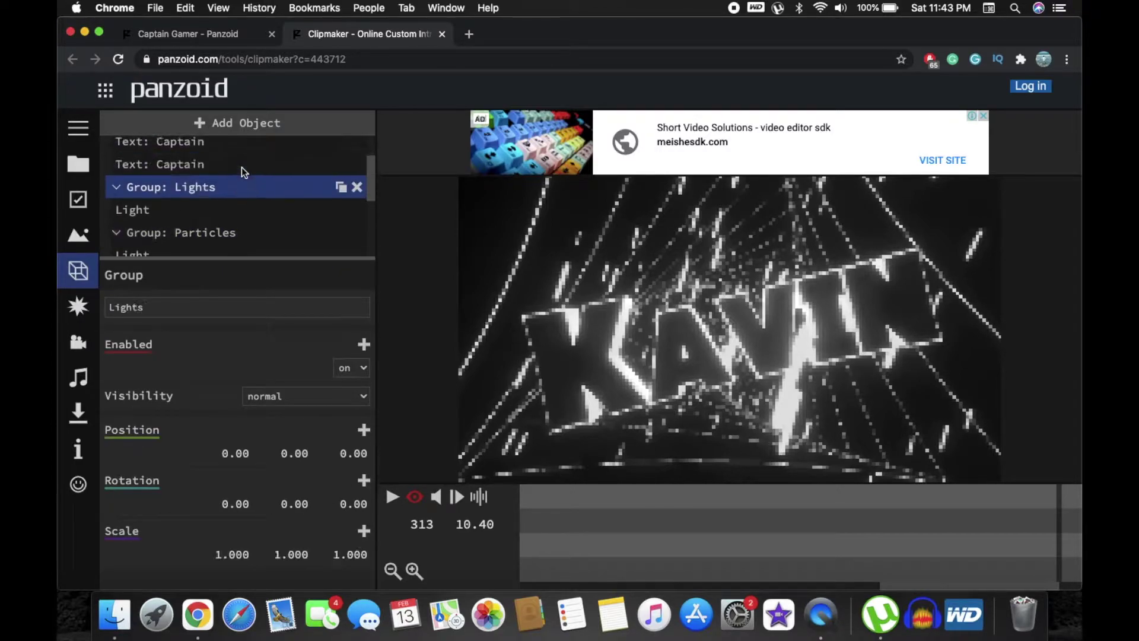
left_click(231, 209)
left_click(237, 164)
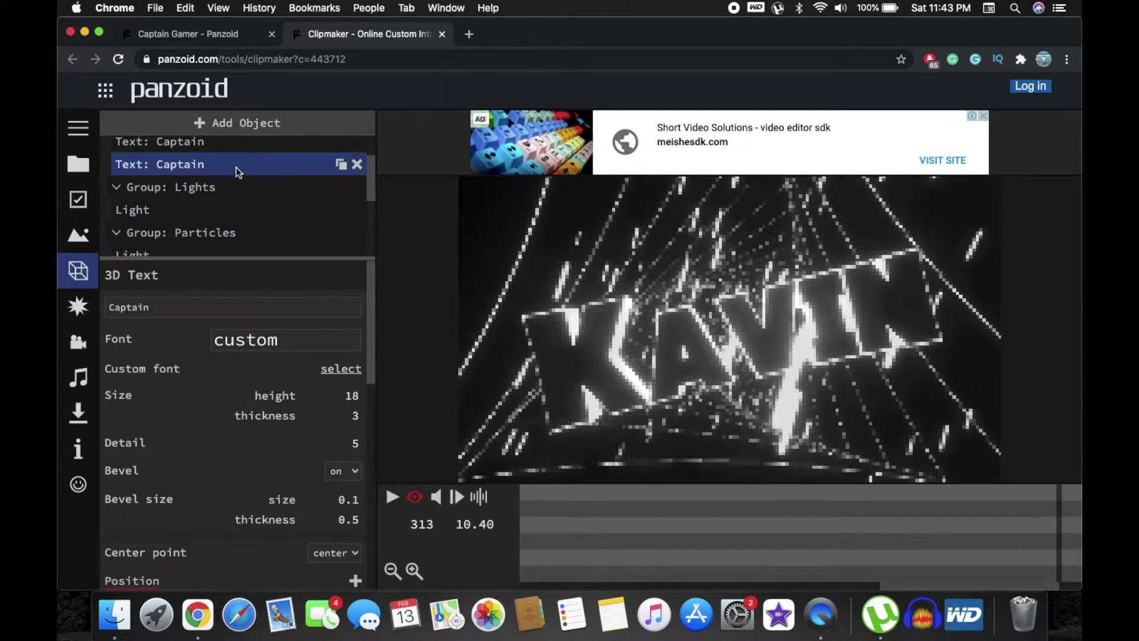
scroll(238, 171, "up", 2)
left_click(233, 184)
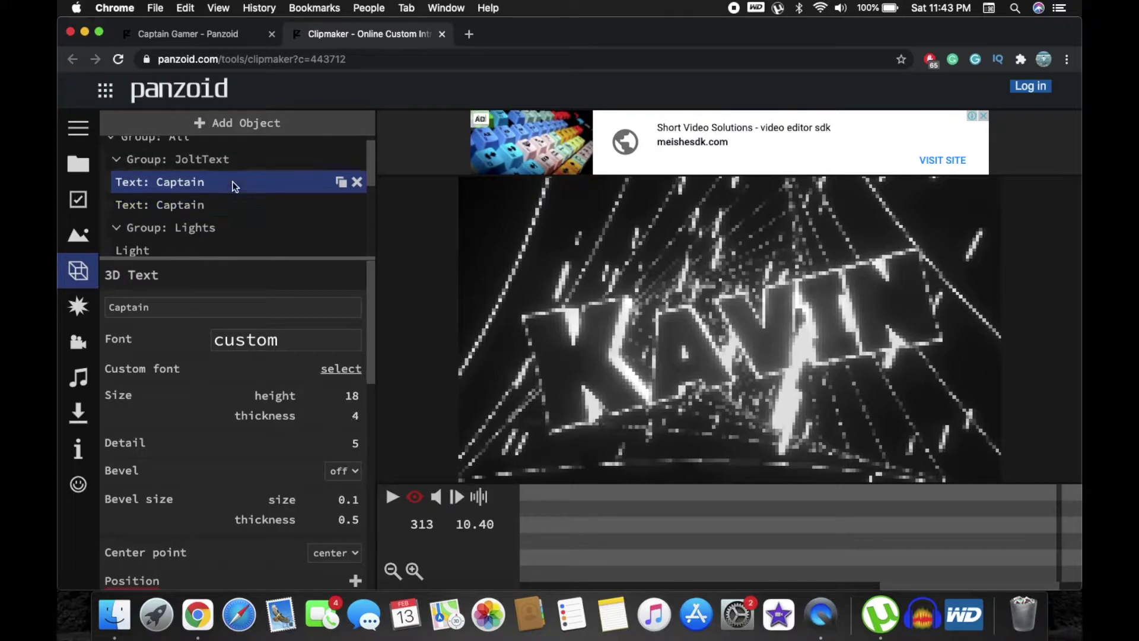
Inspect the height and thickness settings of the second text in the FireText group.
scroll(228, 209, "down", 5)
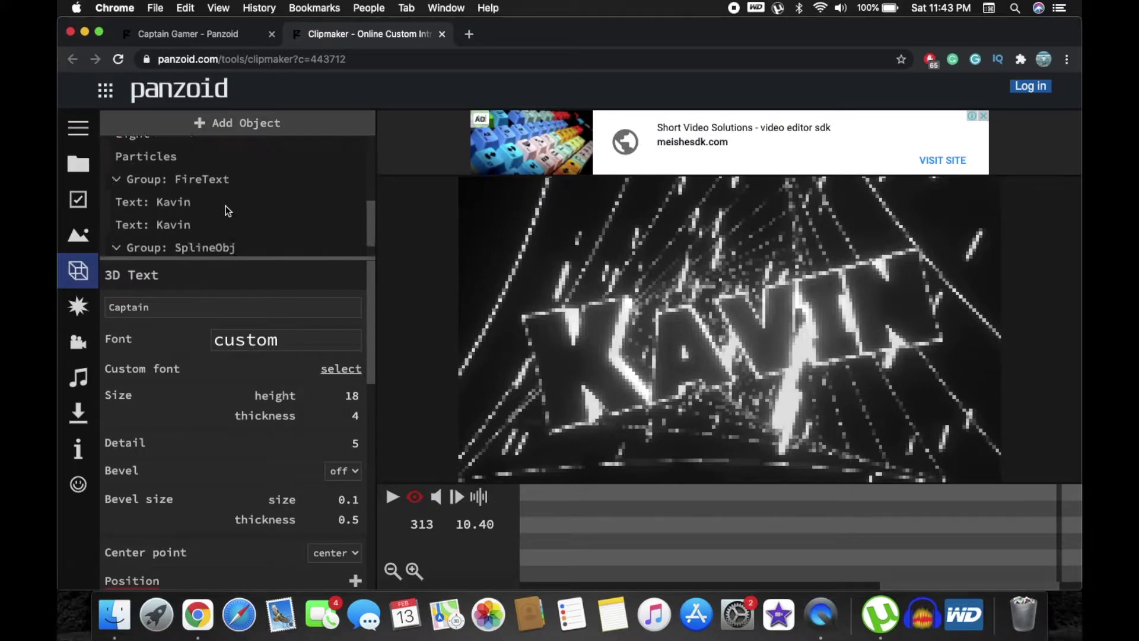
left_click(225, 209)
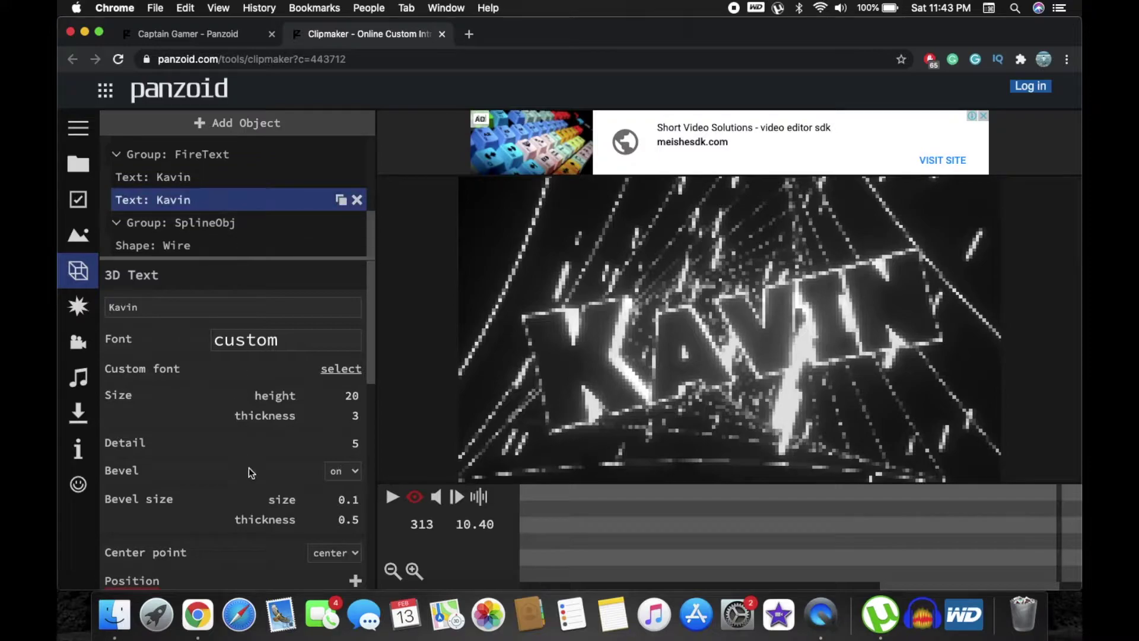
left_click(330, 396)
left_click(334, 415)
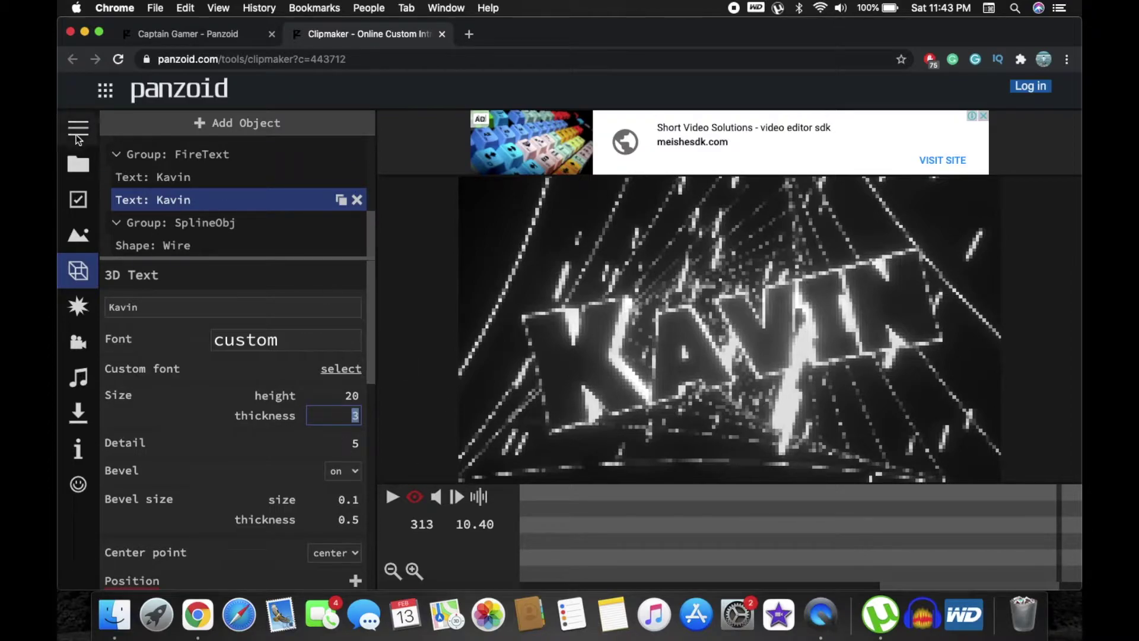
Examine the available scenes and the video resolution and frame rate options in the project's basic settings.
left_click(71, 131)
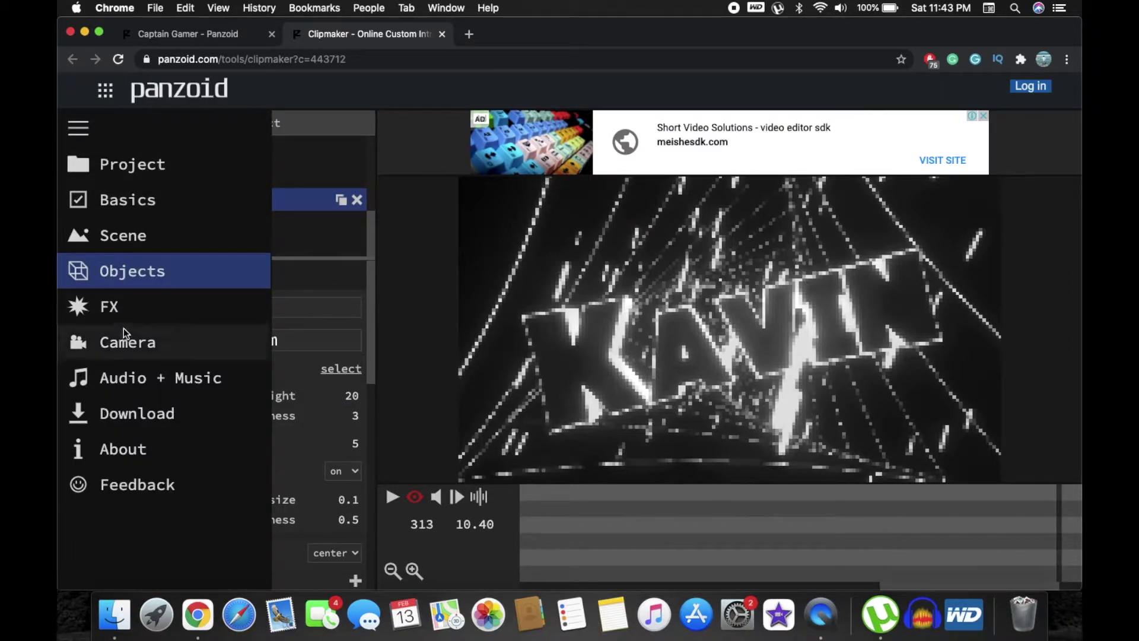
left_click(148, 234)
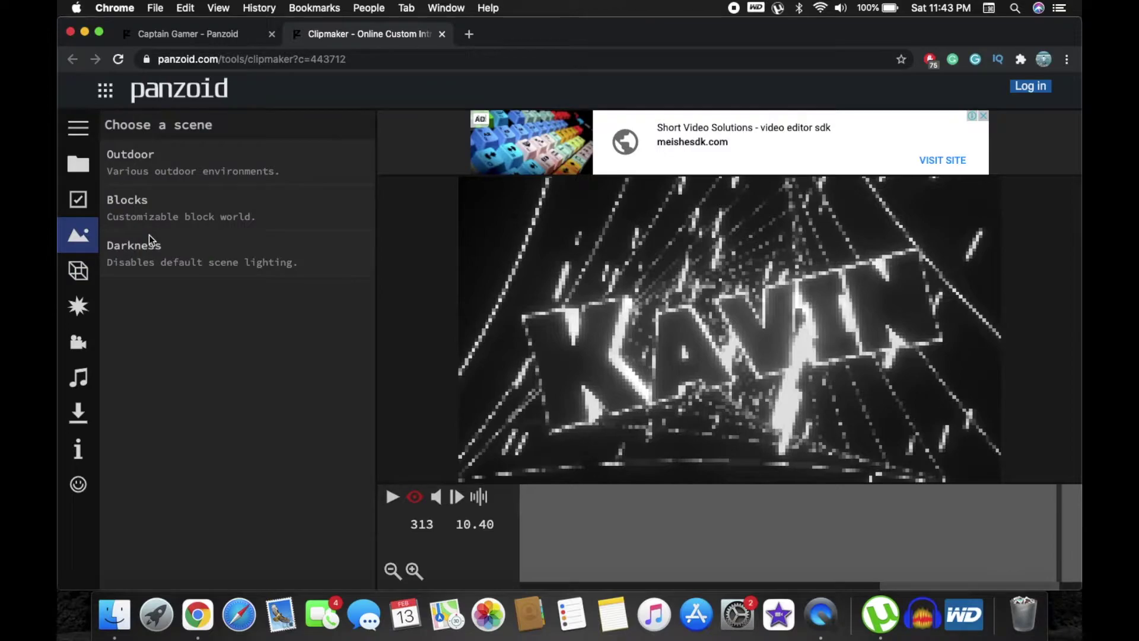
left_click(82, 130)
left_click(119, 198)
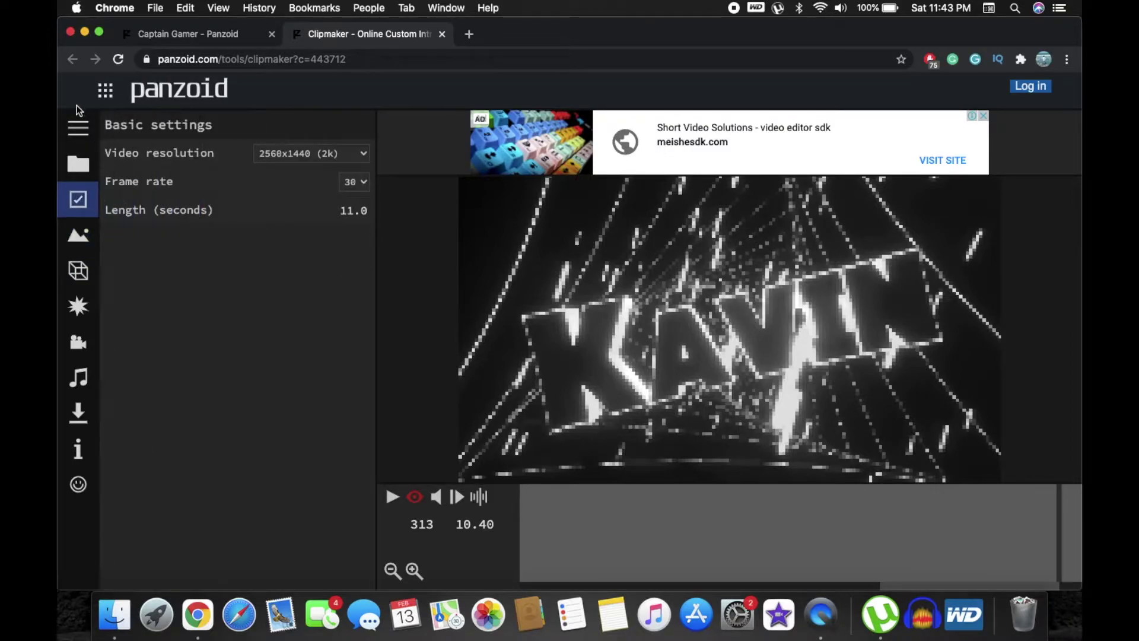
left_click(324, 150)
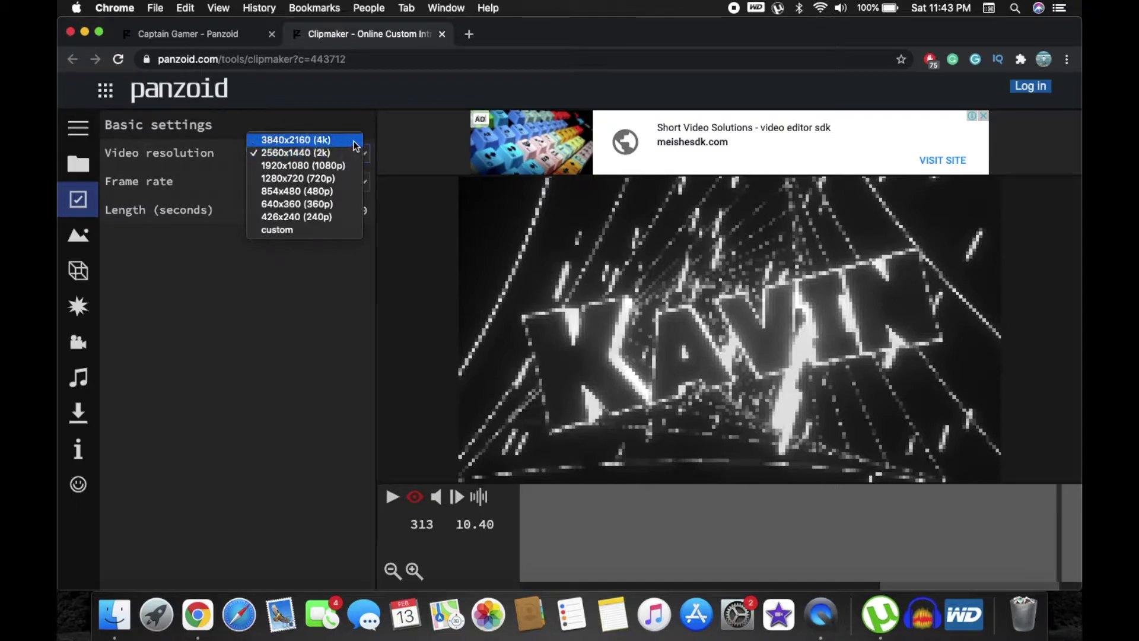
left_click(371, 112)
left_click(354, 181)
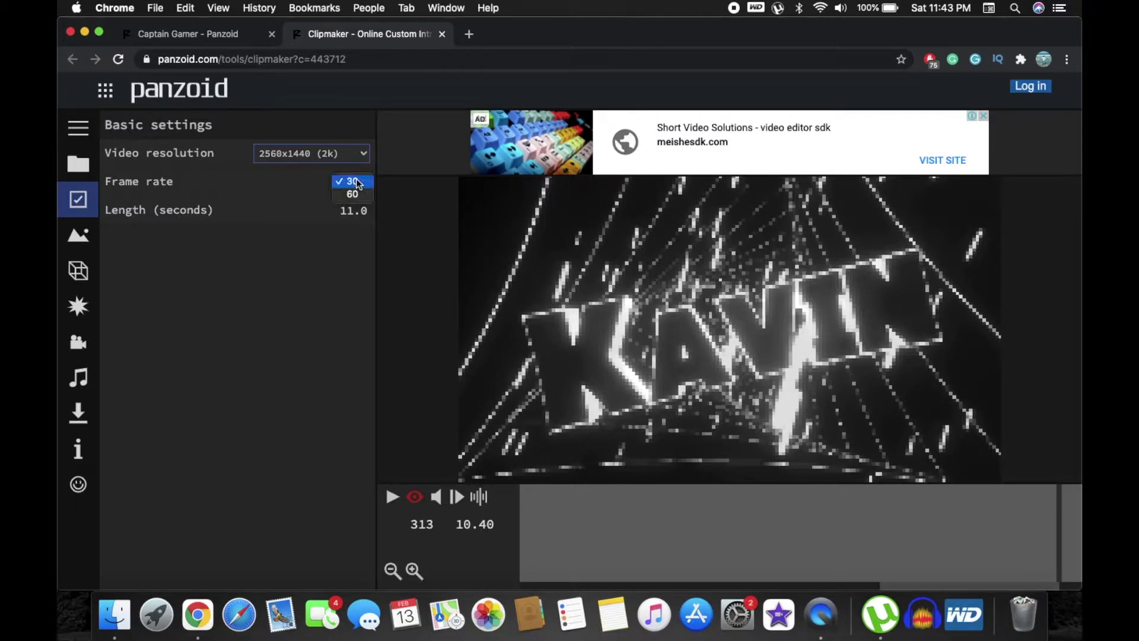
left_click(121, 126)
Look over the audio track settings and the audio file chooser, leaving it without selecting a file.
left_click(77, 127)
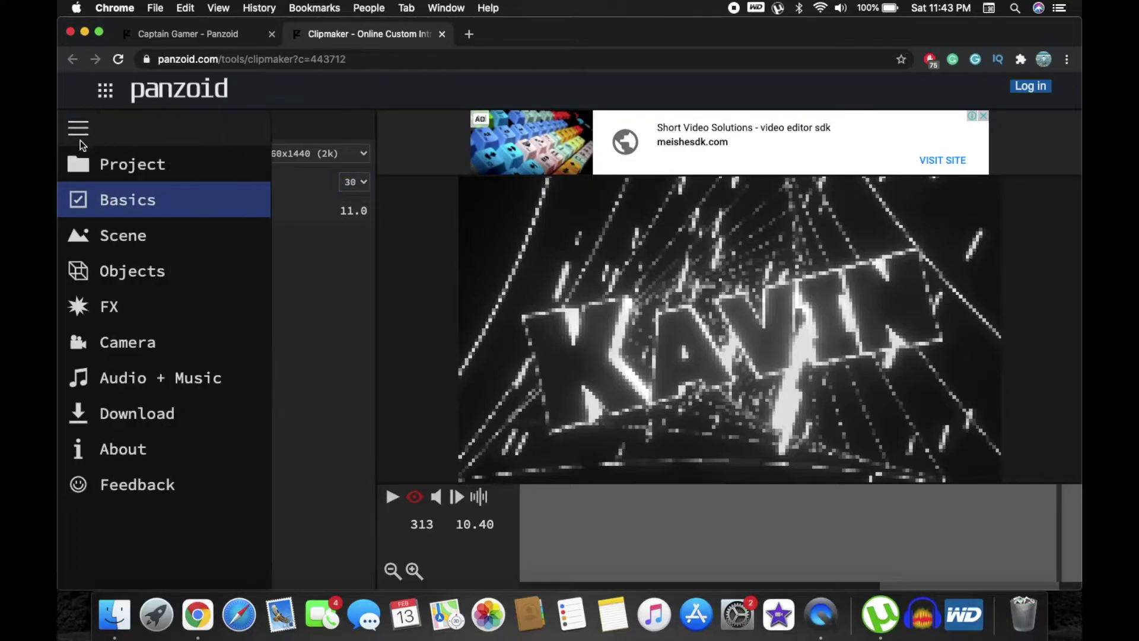
left_click(137, 390)
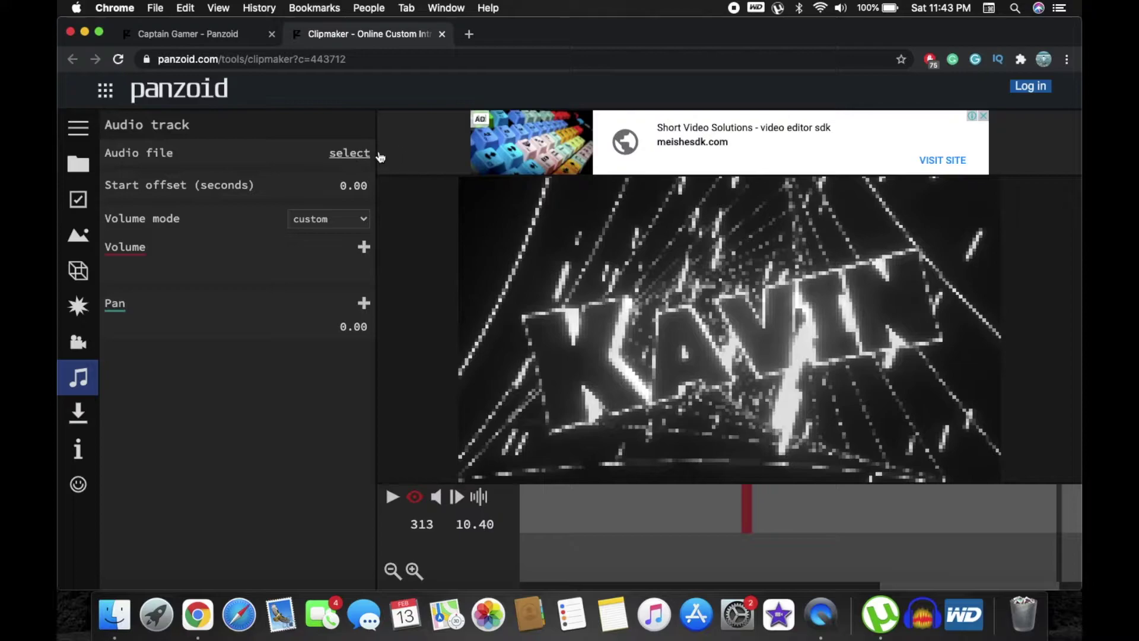
left_click(349, 153)
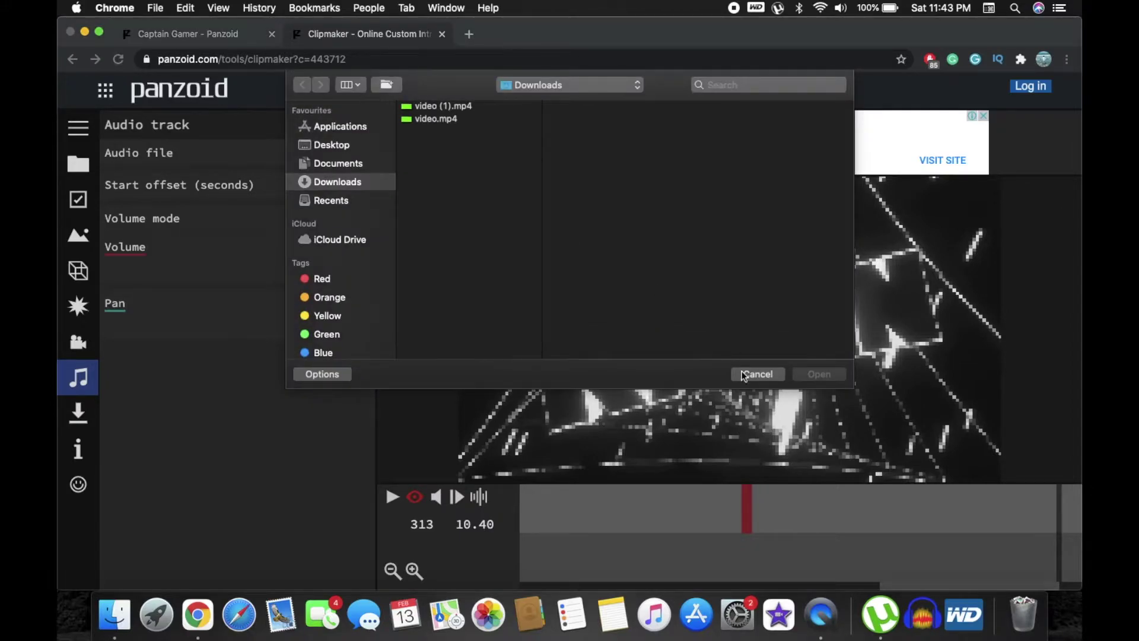
left_click(758, 374)
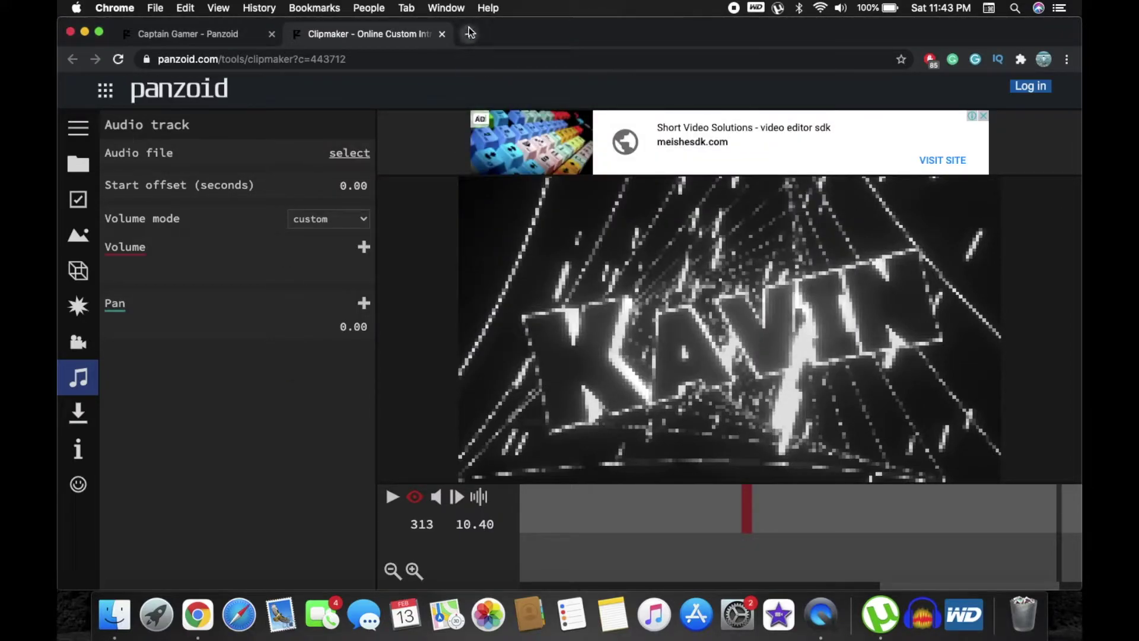
Open studio.youtube.com in a new browser tab and browse the free music in its audio library.
left_click(469, 33)
type("studio.youtube.com")
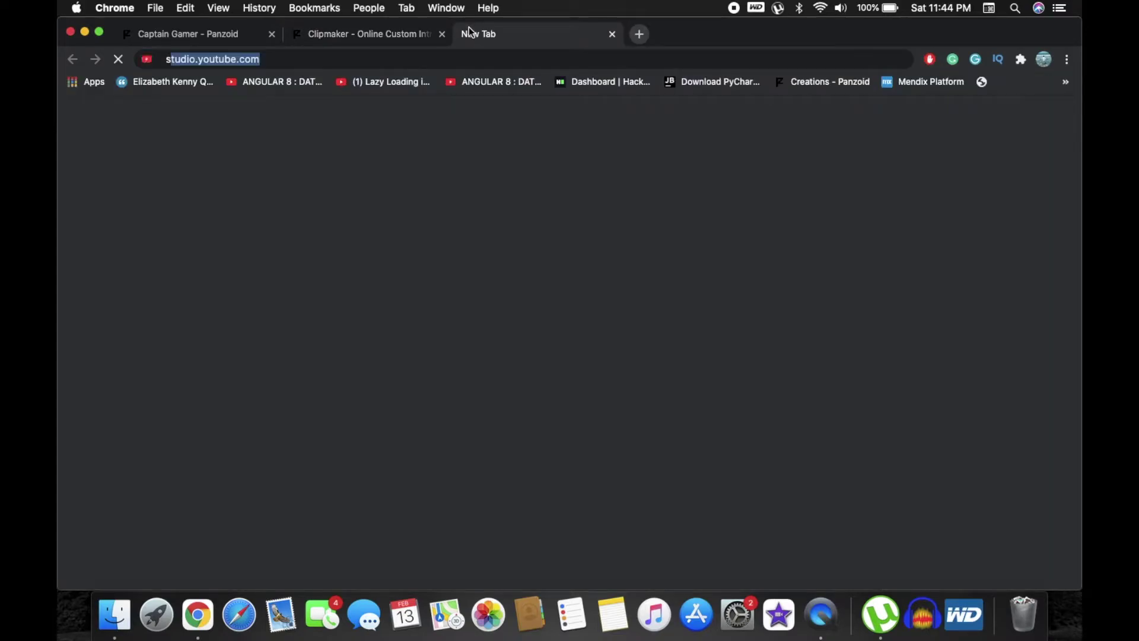
key("Return")
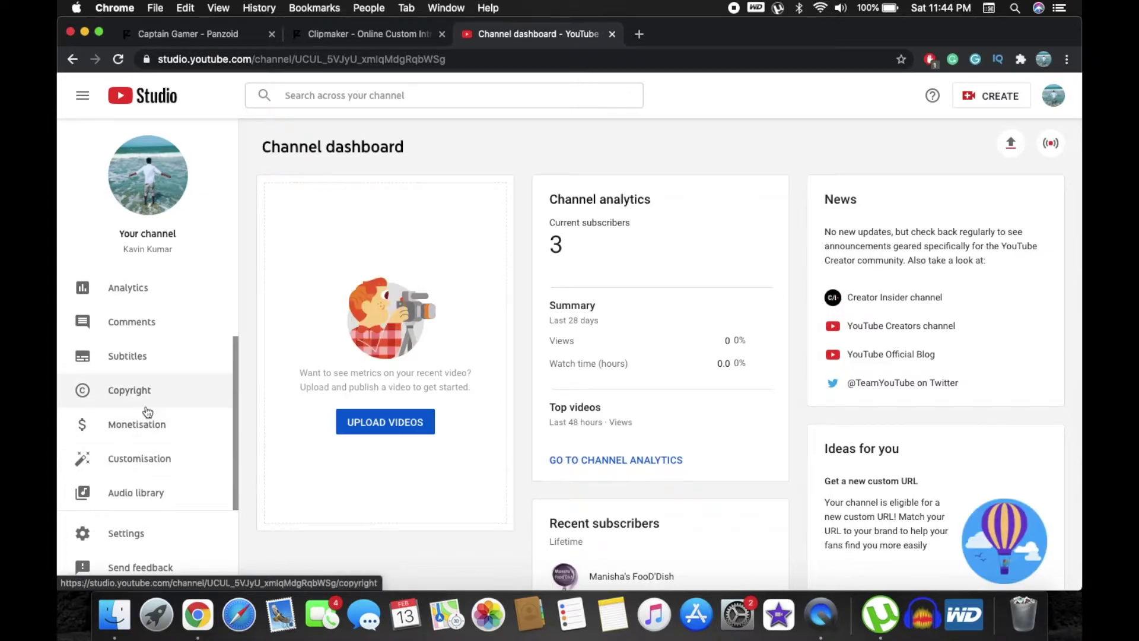
left_click(136, 493)
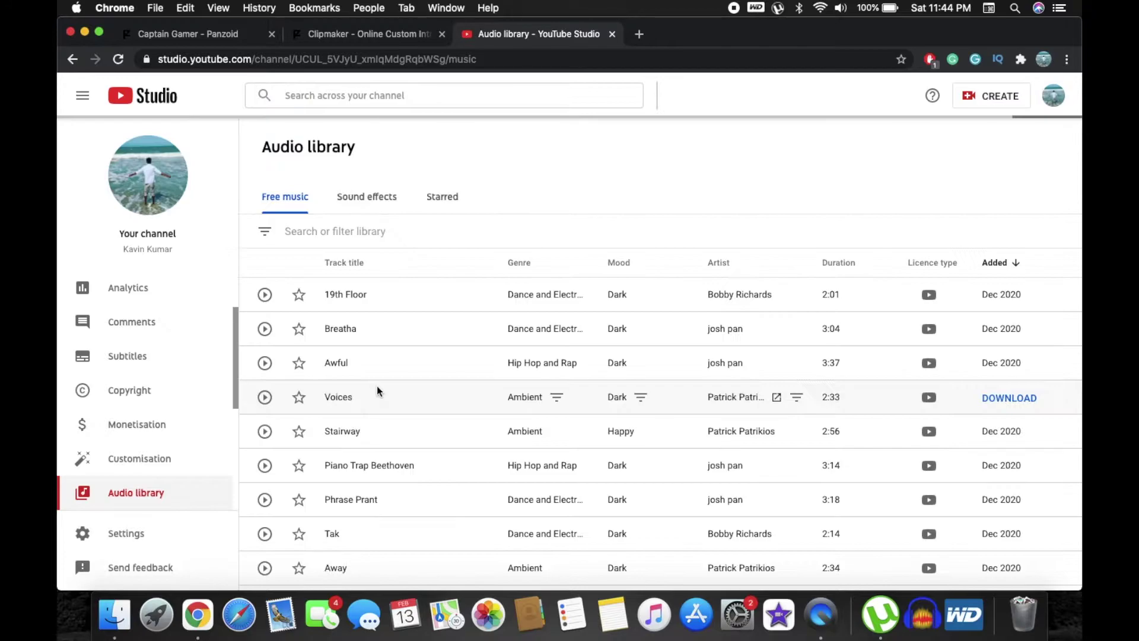
scroll(537, 317, "down", 2)
scroll(538, 321, "down", 5)
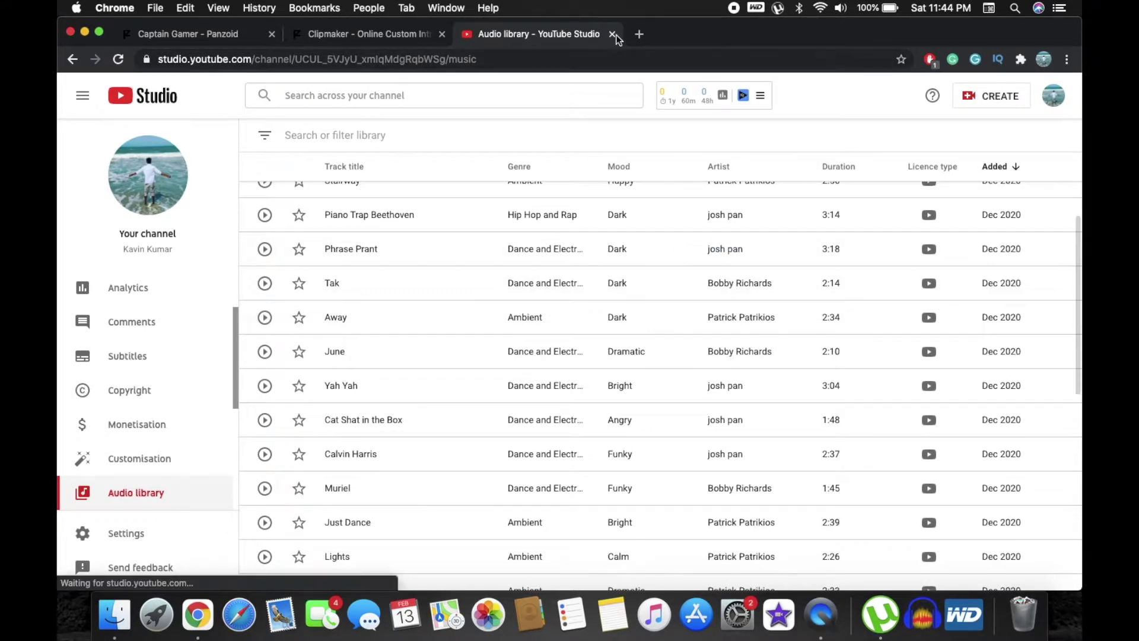
Return to Clipmaker and look over the camera animation and audio track settings.
left_click(394, 34)
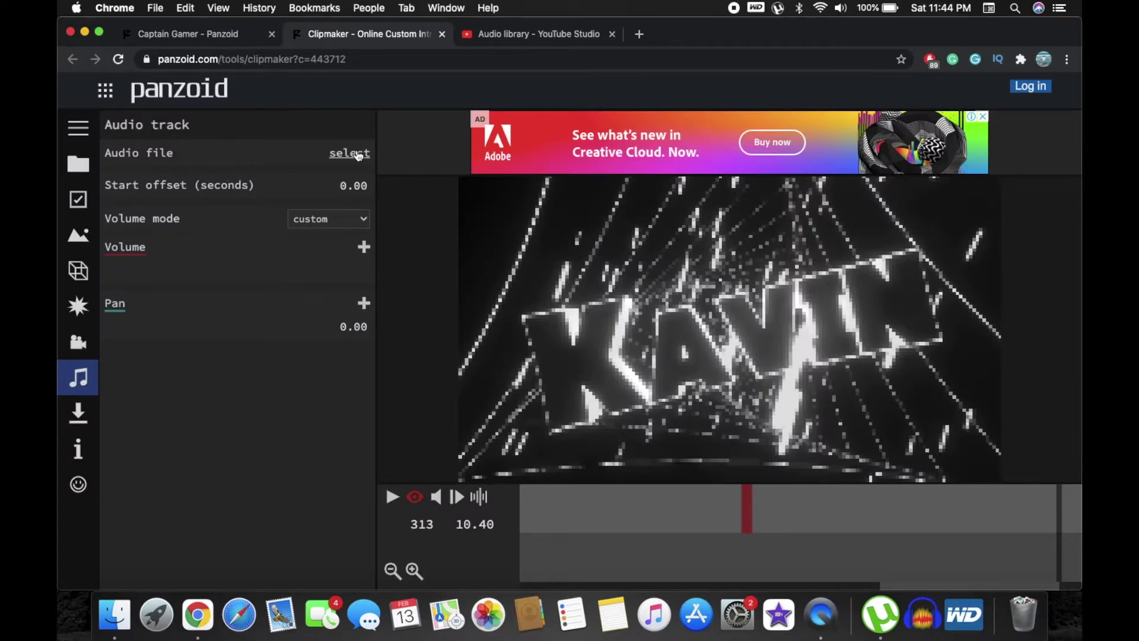
left_click(83, 127)
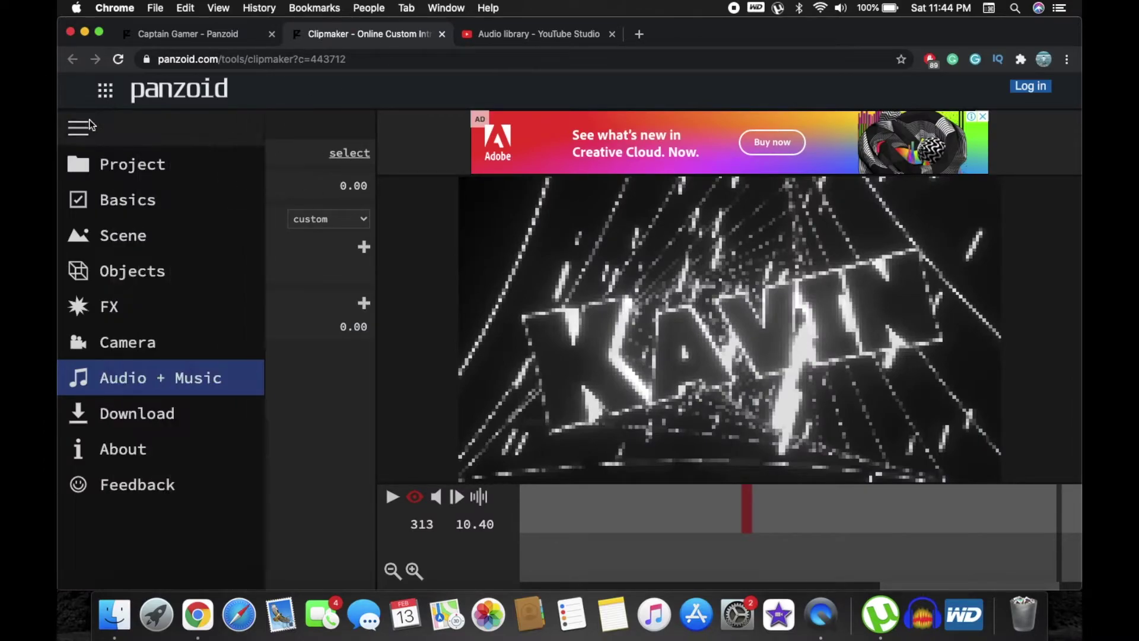
left_click(107, 344)
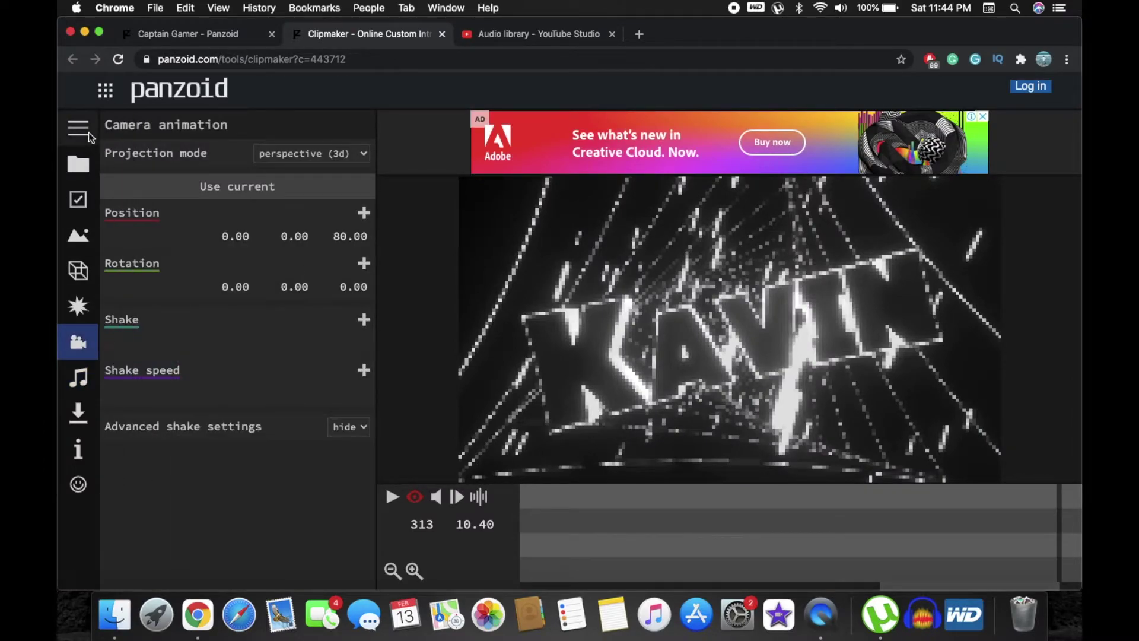
left_click(82, 131)
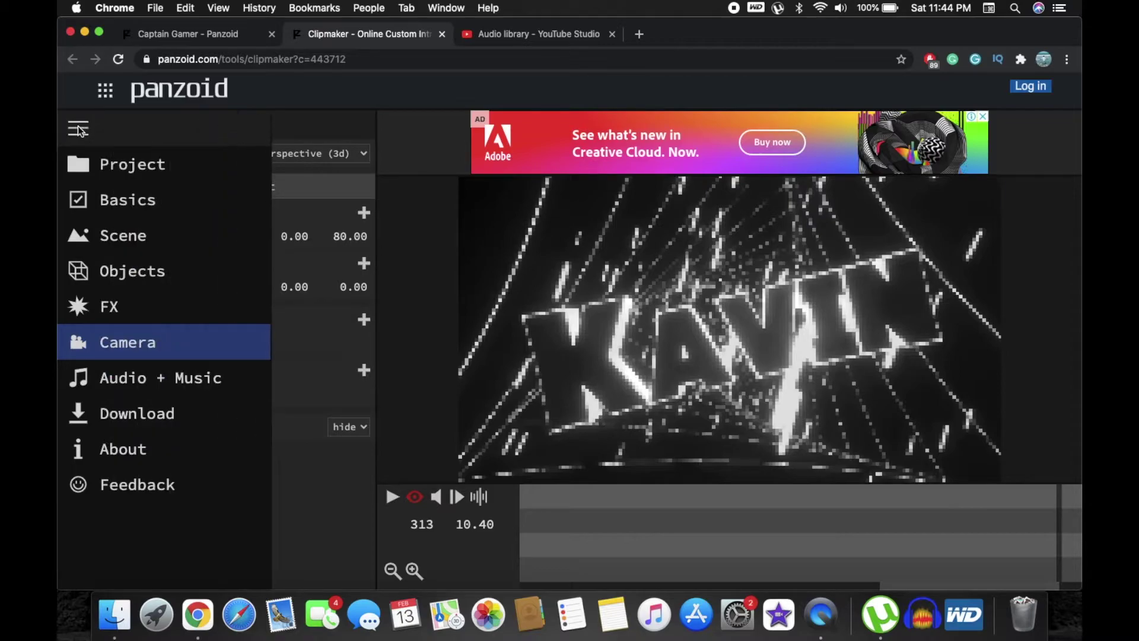
left_click(110, 385)
In the video download settings, review the render modes and keep balanced selected.
left_click(80, 127)
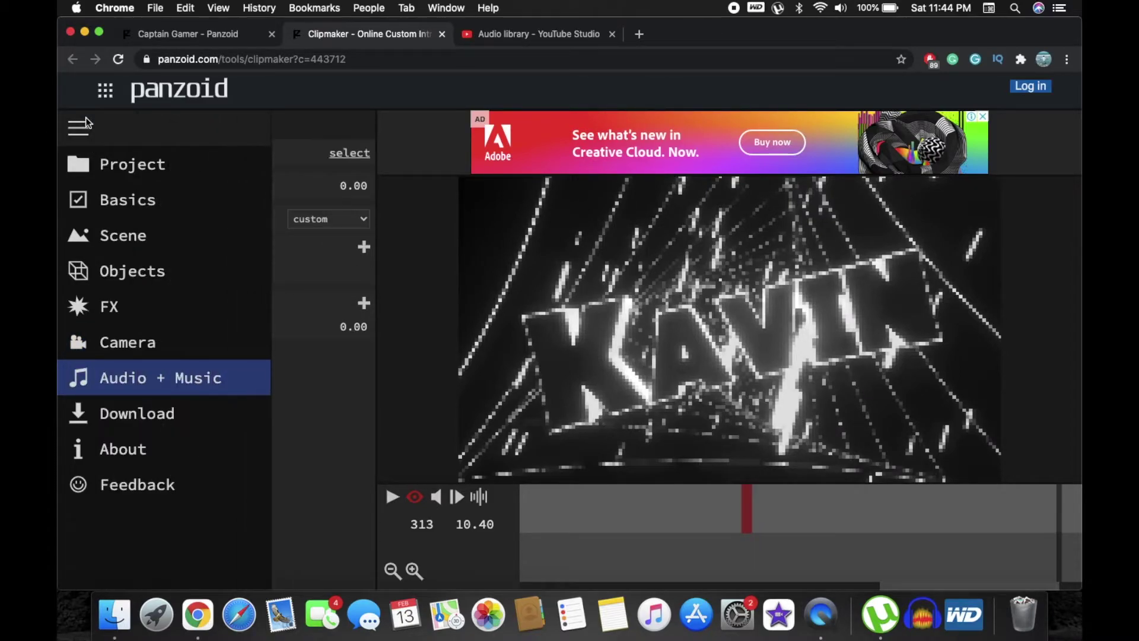
left_click(127, 413)
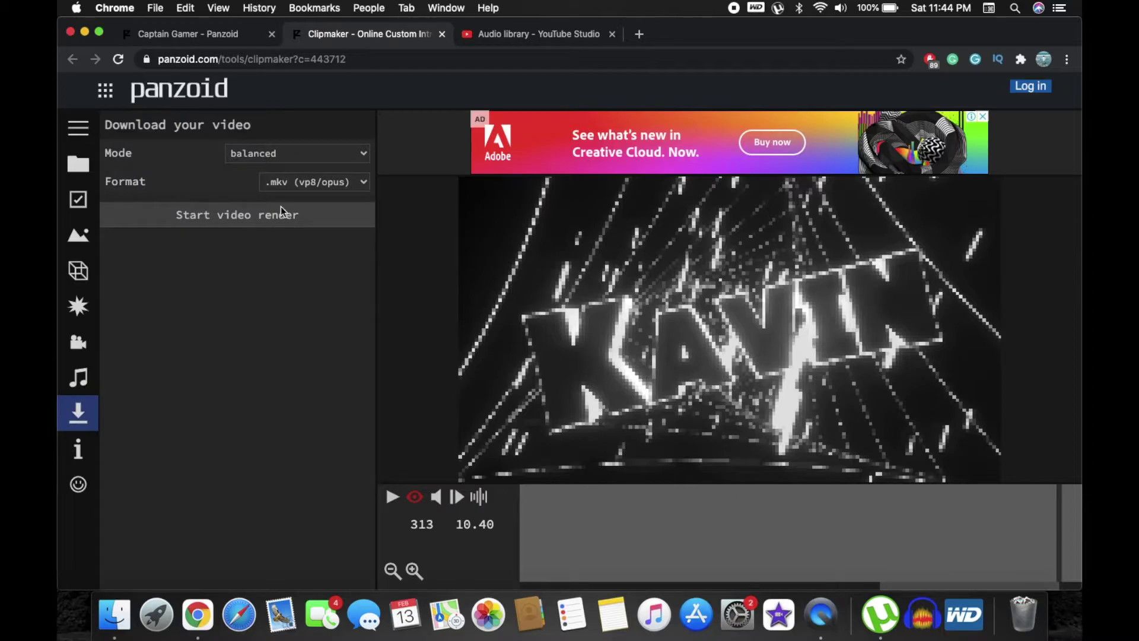
left_click(315, 153)
left_click(315, 153)
left_click(77, 130)
left_click(108, 425)
left_click(320, 163)
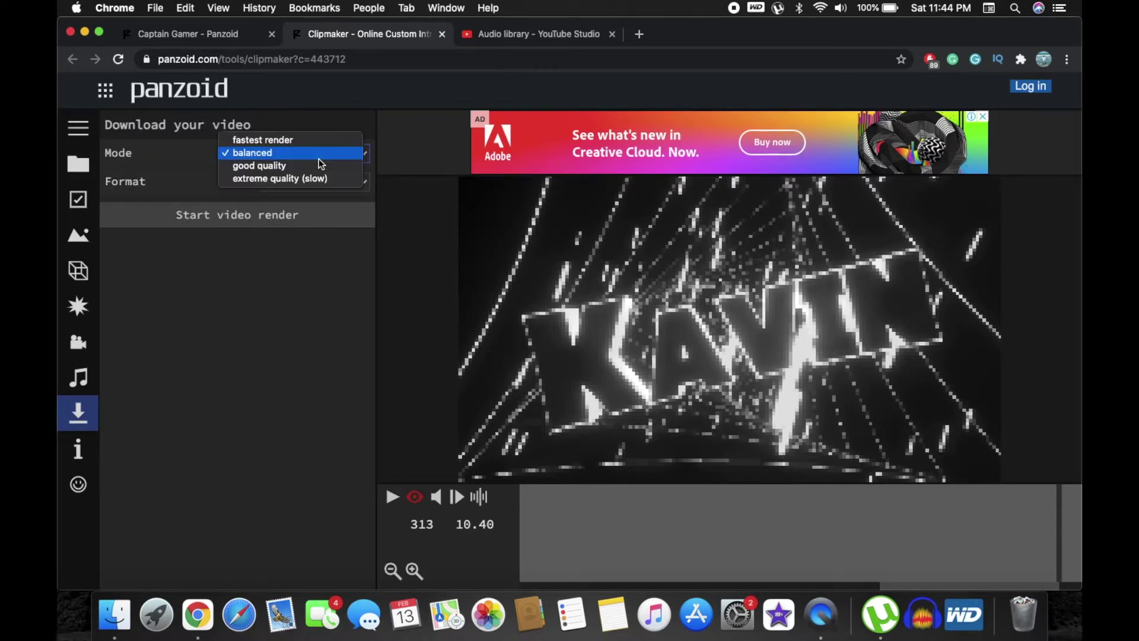
left_click(319, 158)
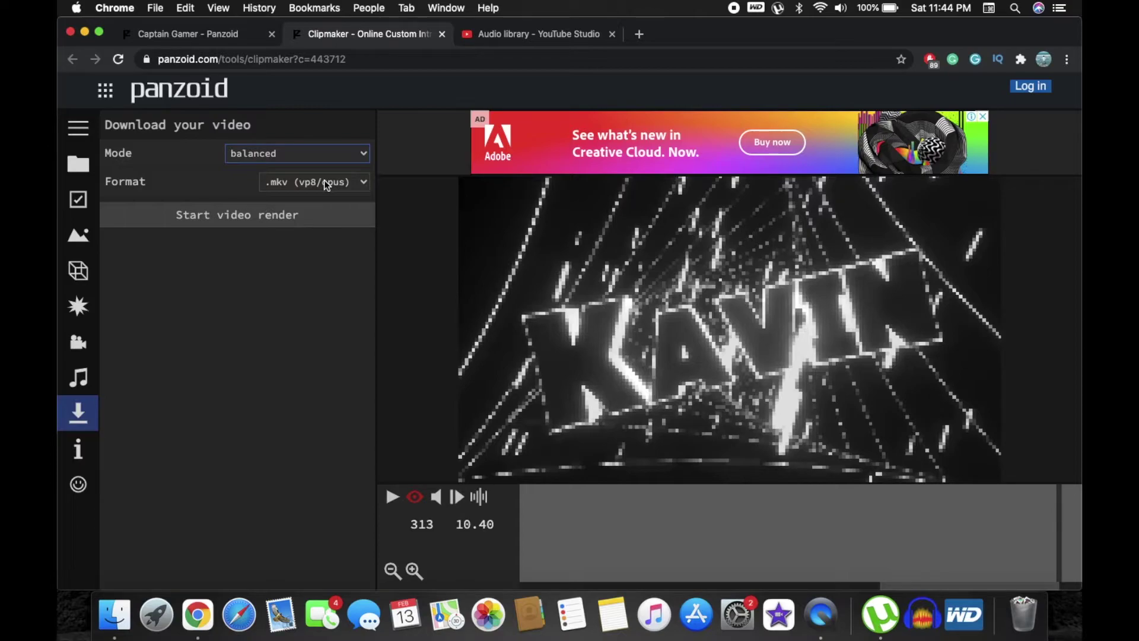
Keep .mkv (vp8/opus) as the output format and start rendering the video.
left_click(324, 180)
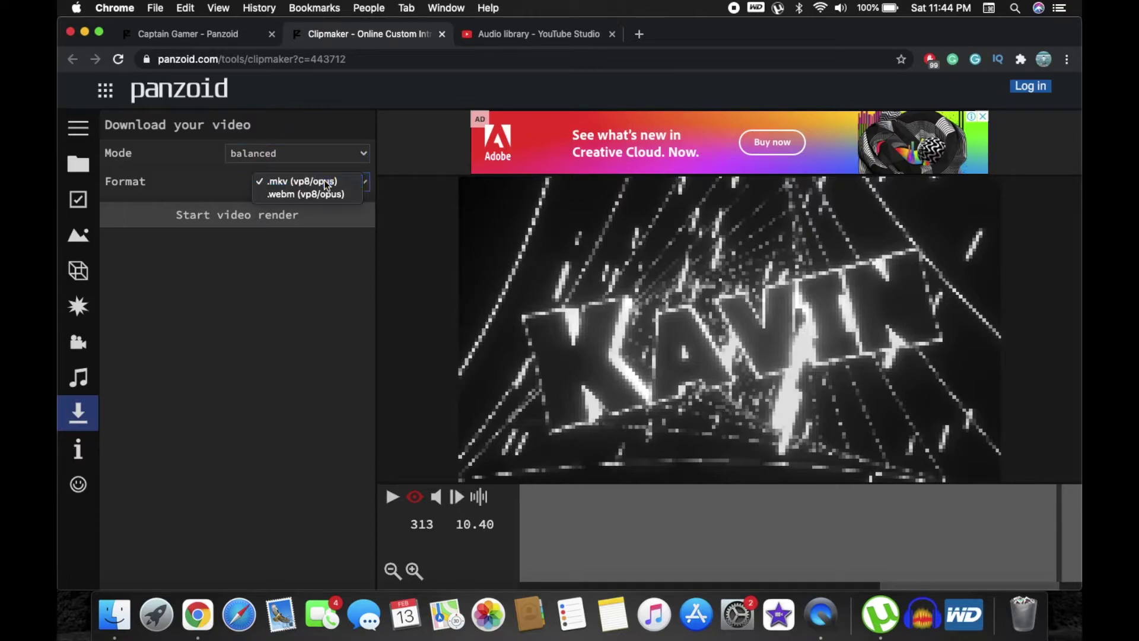
left_click(324, 181)
left_click(267, 217)
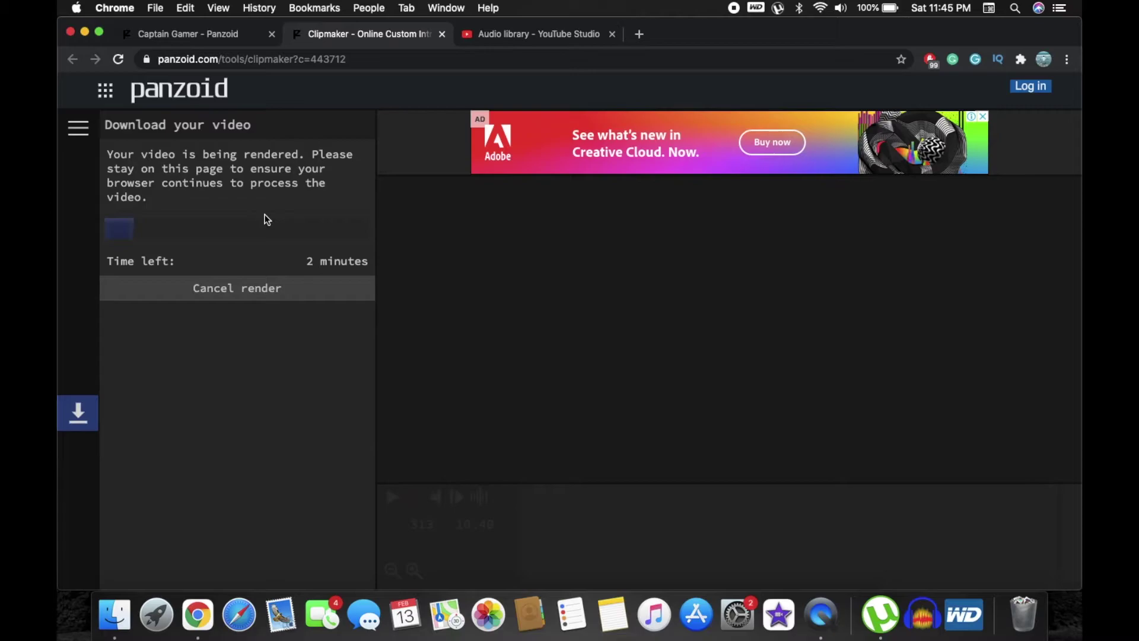
Switch to Finder, preview video (1).mp4 and video.mp4 in the Downloads folder, and close the Finder window.
left_click(119, 616)
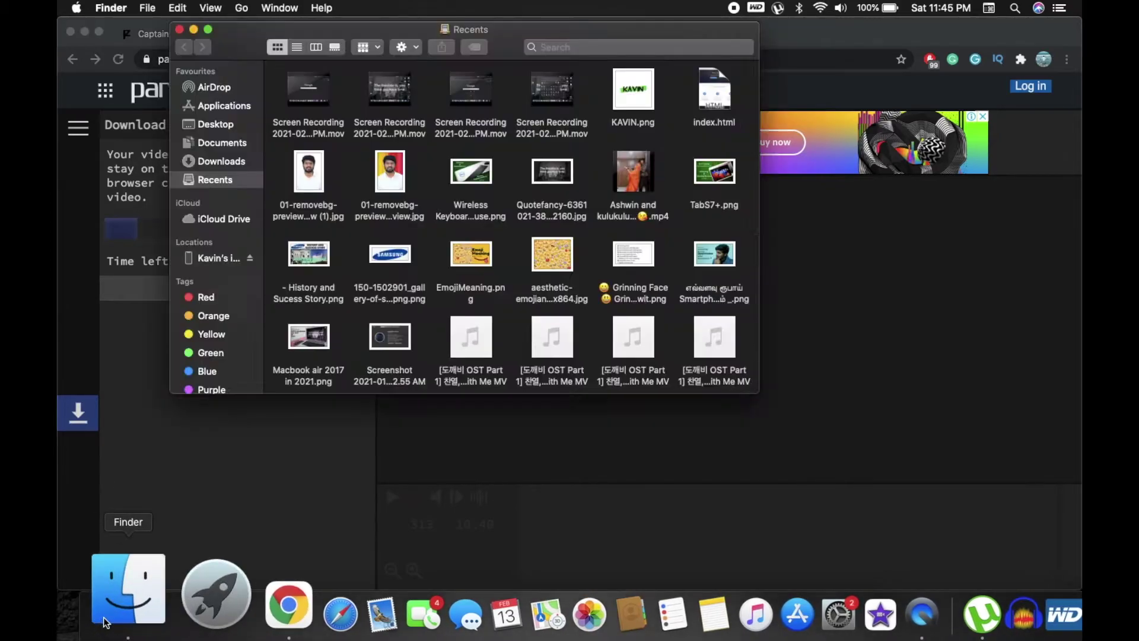
left_click(226, 160)
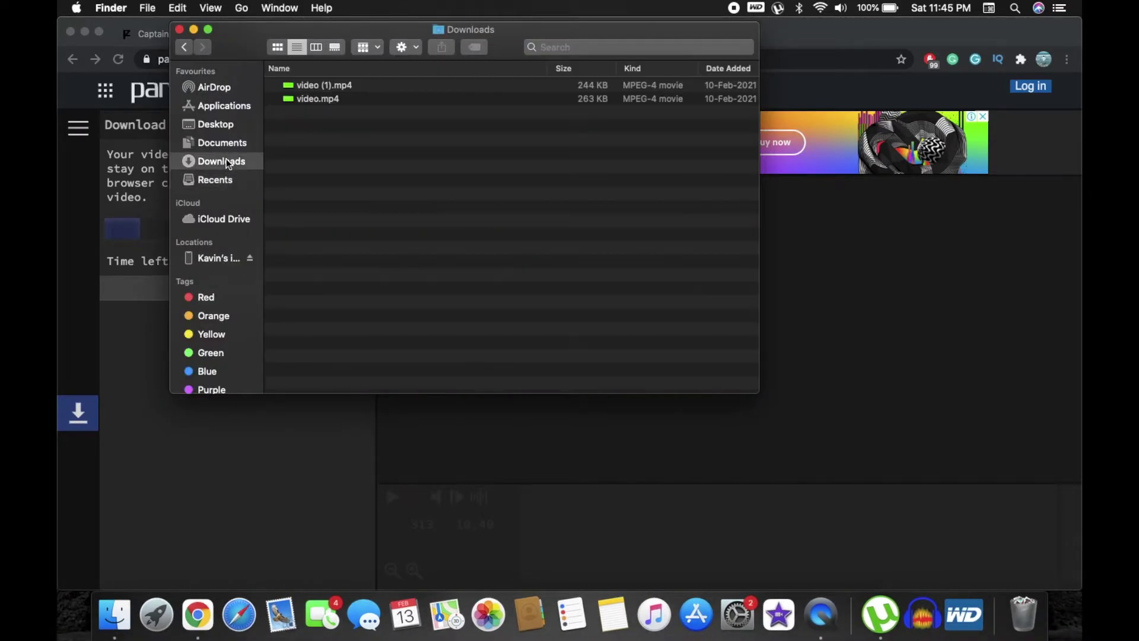
left_click(336, 89)
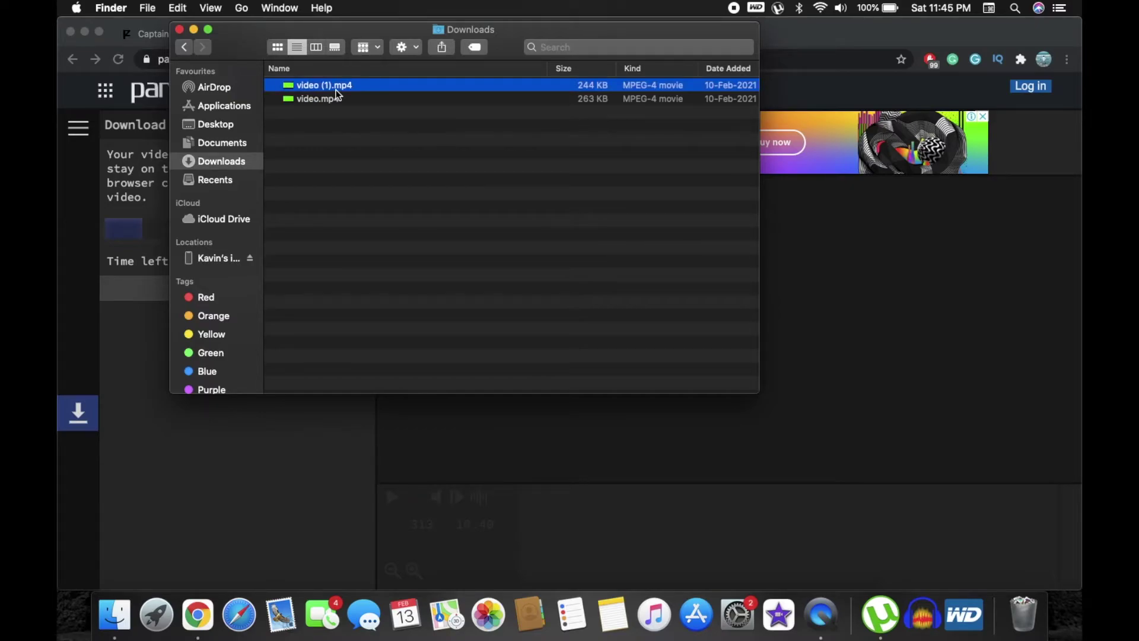
key("space")
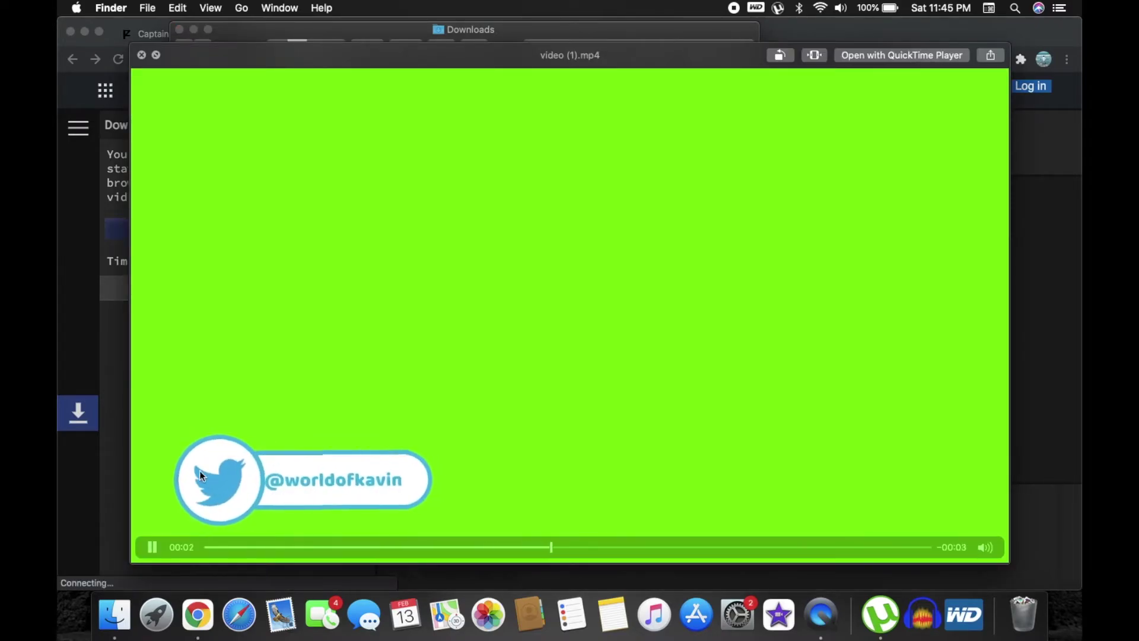
key("space")
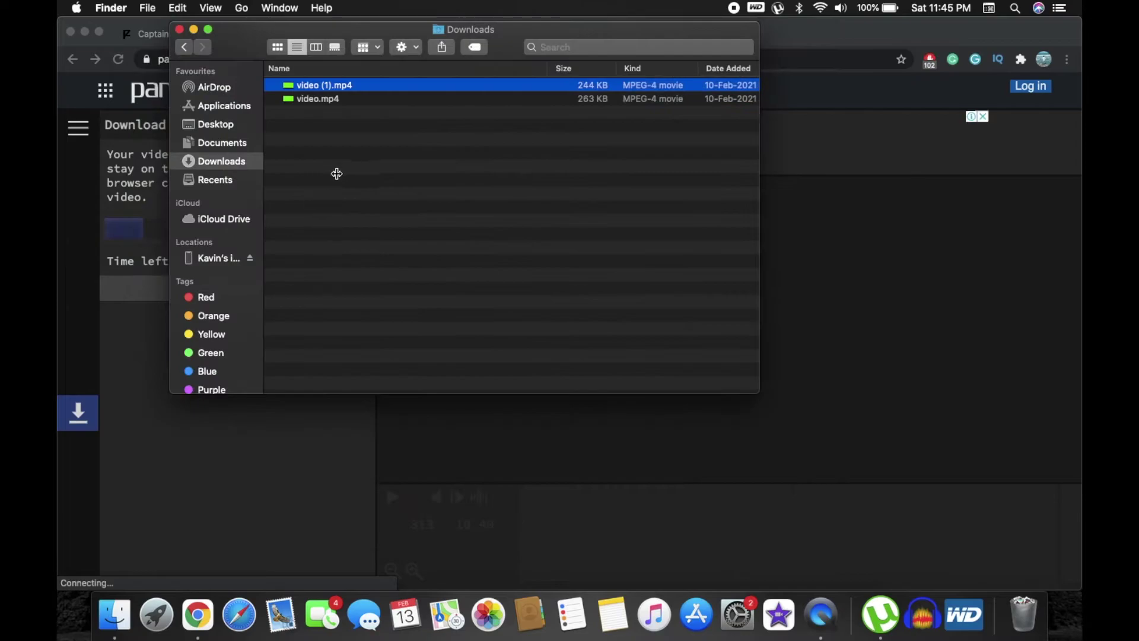
left_click(345, 102)
key("space")
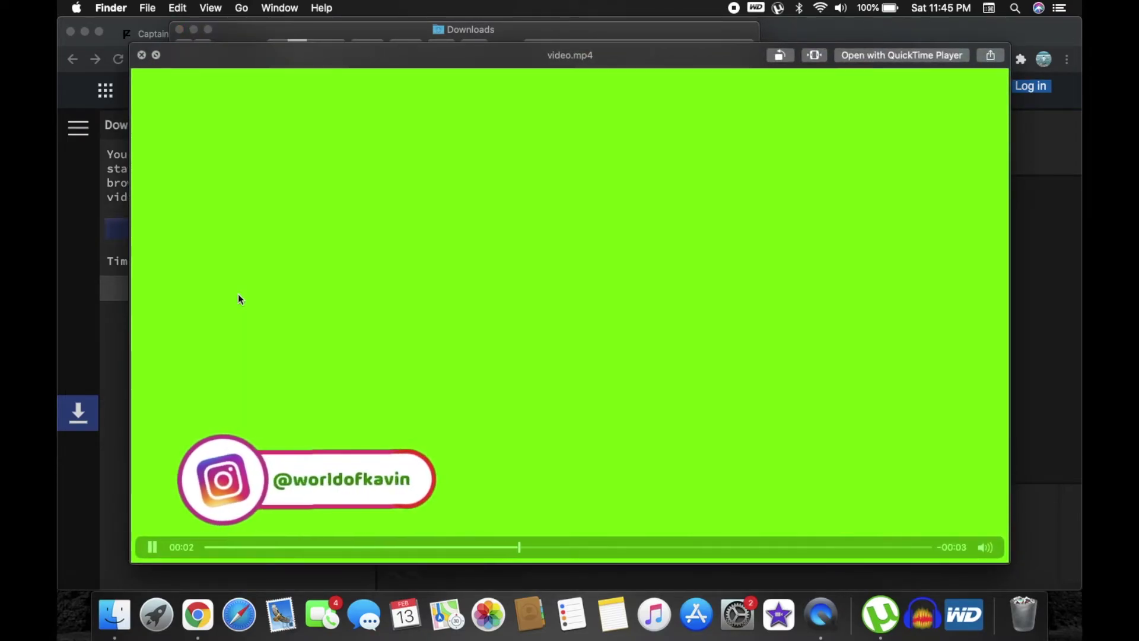
key("space")
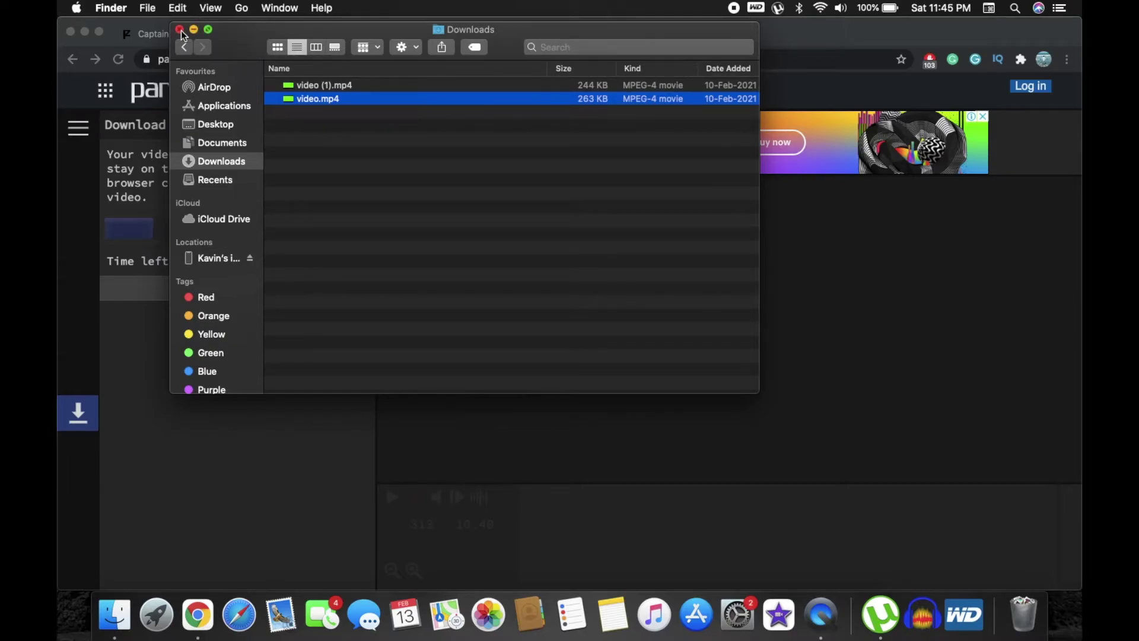
left_click(180, 31)
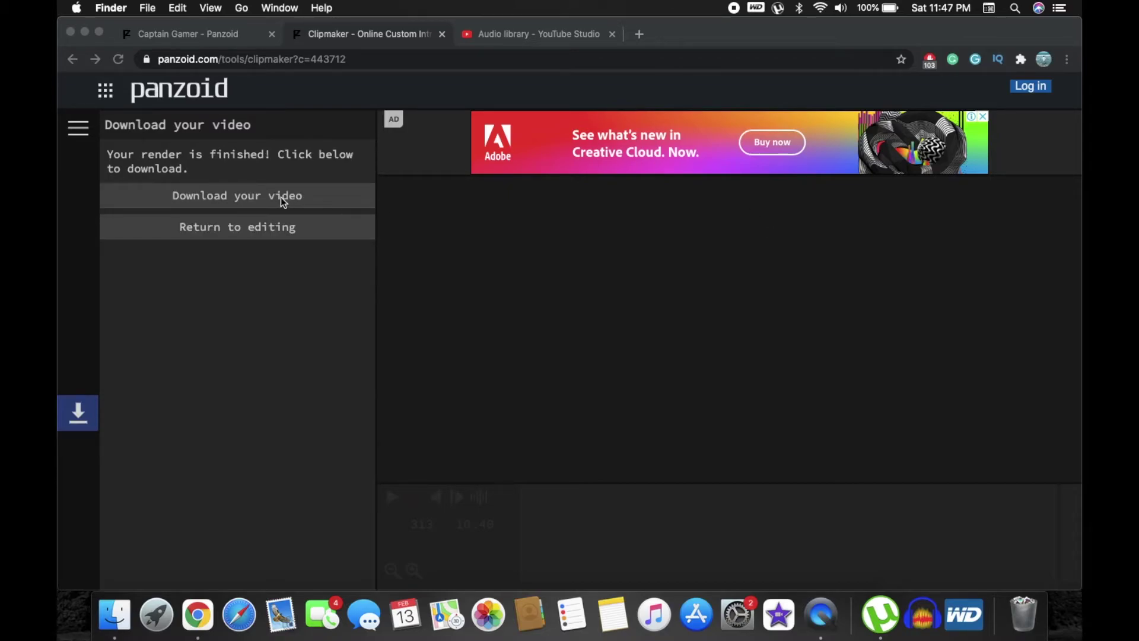
Download the finished intro render from Clipmaker.
left_click(256, 198)
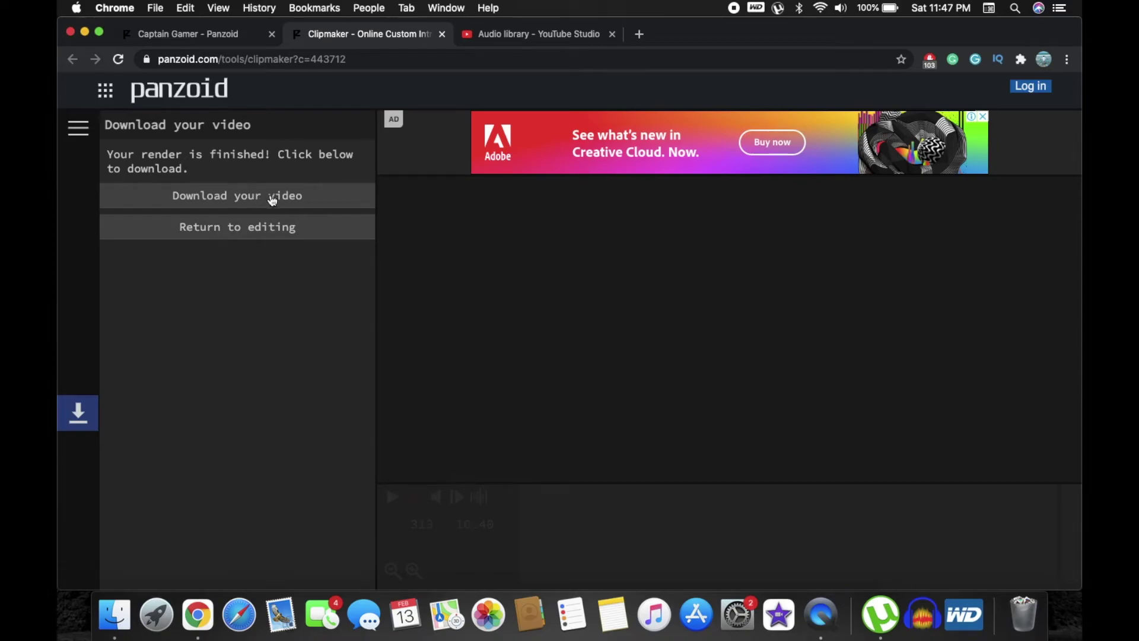
left_click(272, 199)
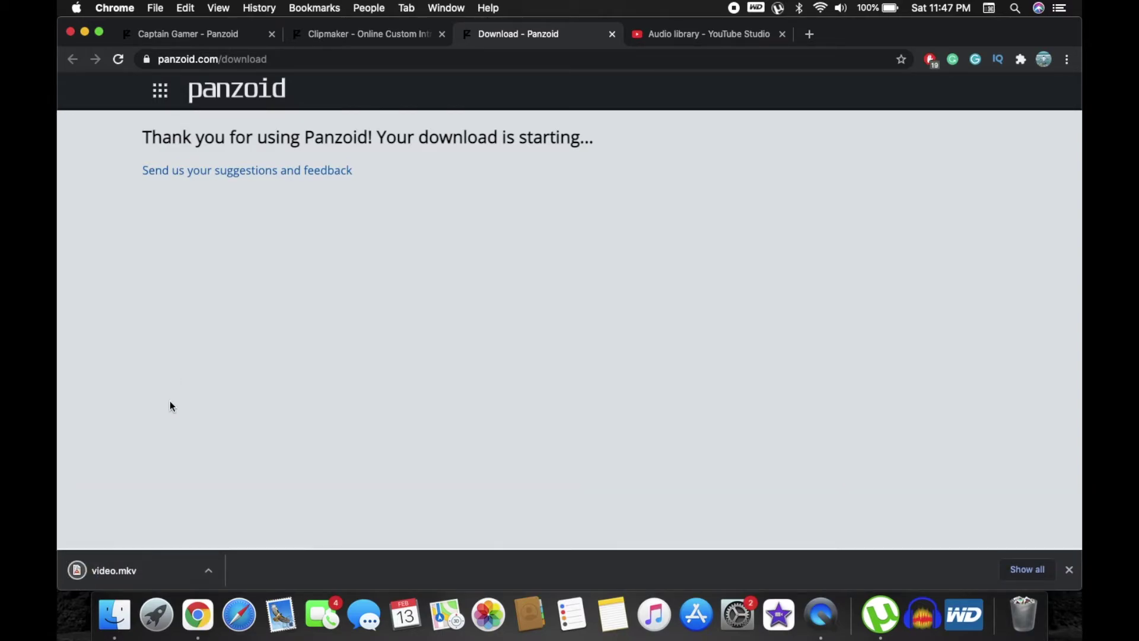
Search the web for "mkv to mp4 converter" in a new tab and open the CloudConvert result.
left_click(811, 36)
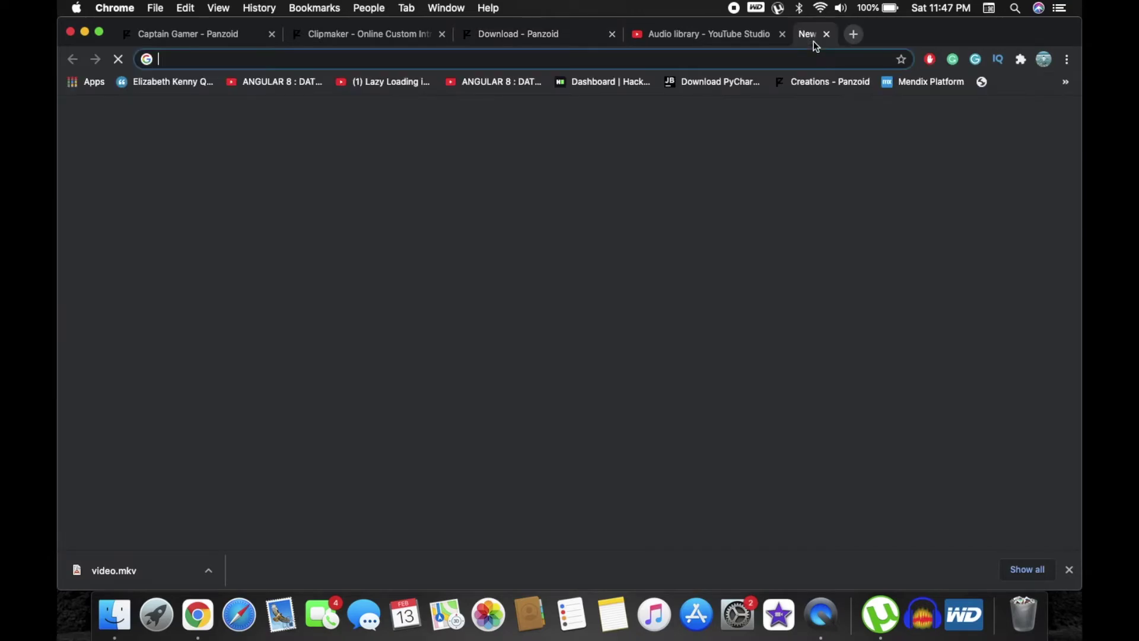
type("mkv")
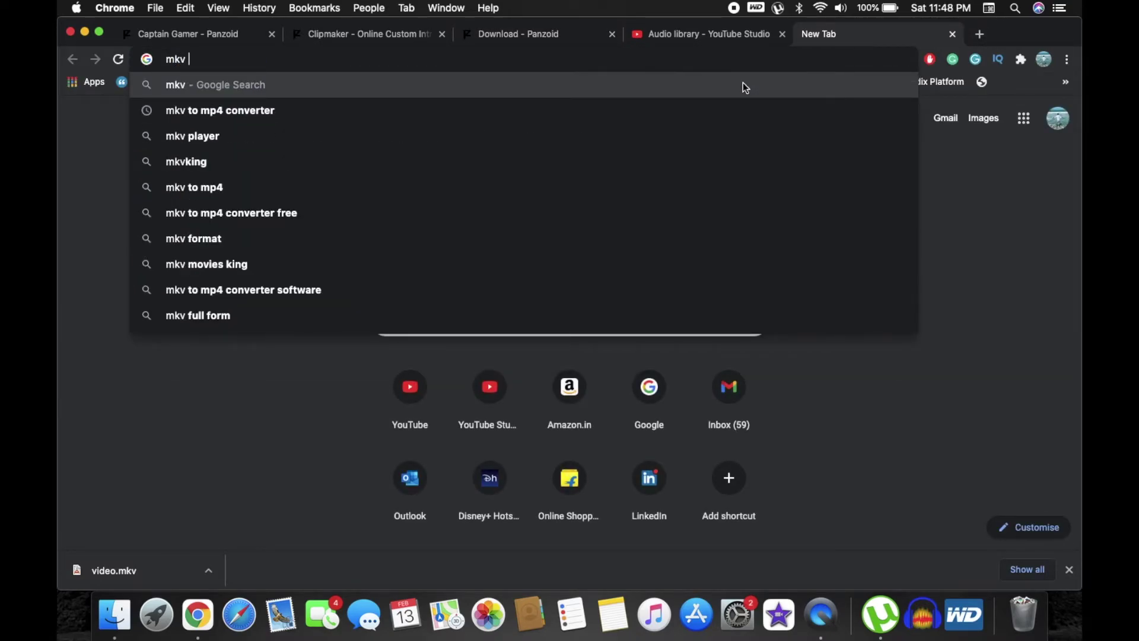
key("Down")
key("Return")
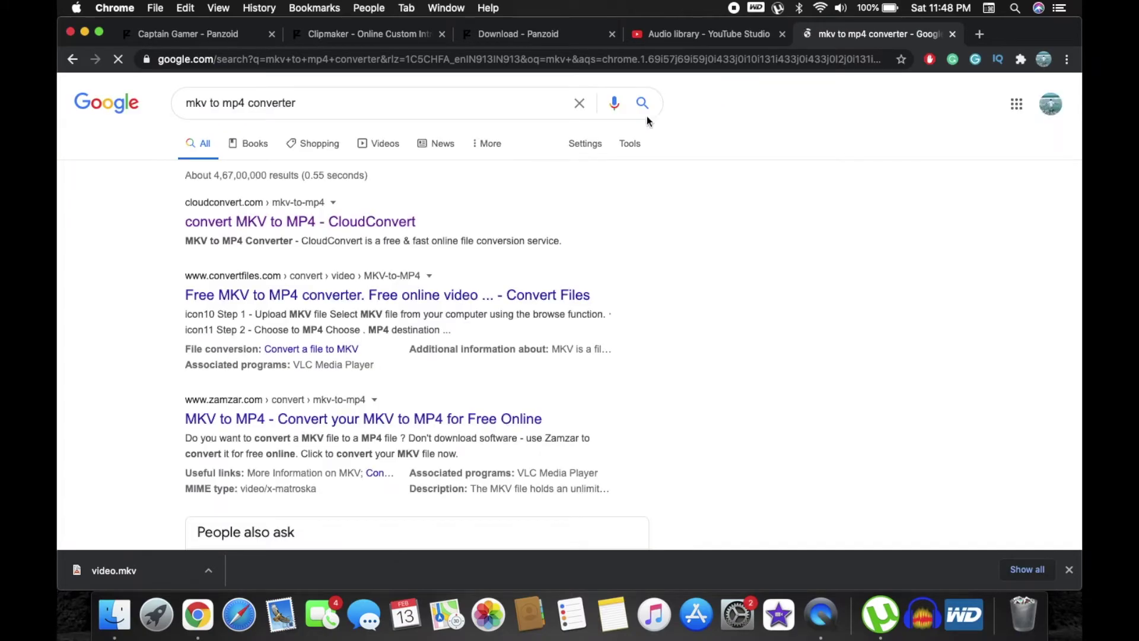
left_click(309, 225)
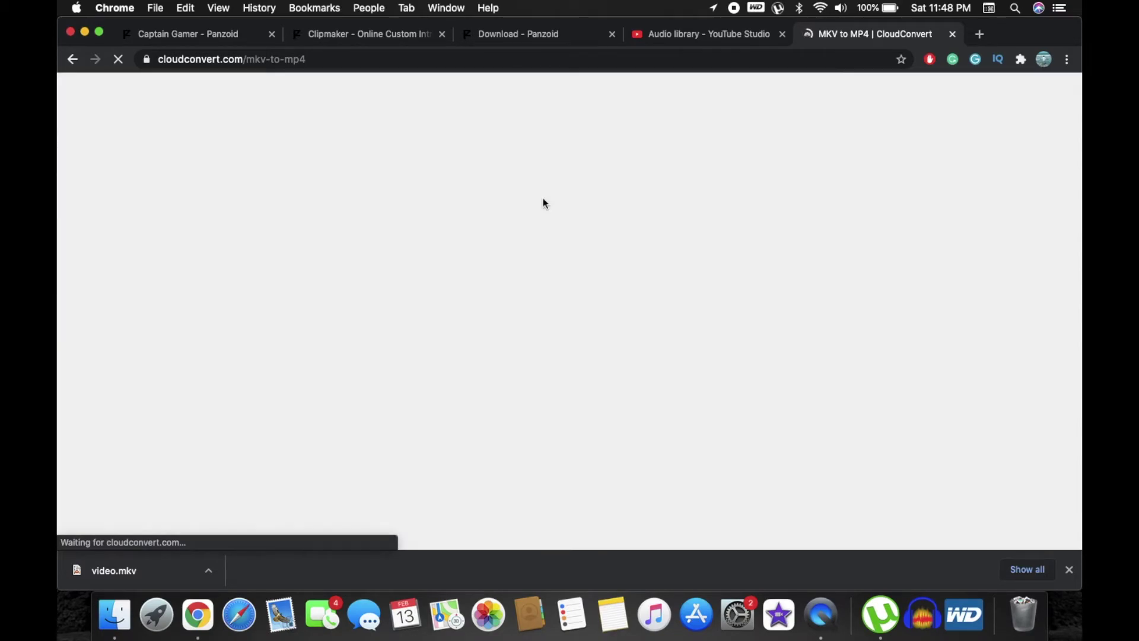
Add video.mkv from the Downloads folder to the converter and start converting it to MP4.
scroll(605, 252, "down", 2)
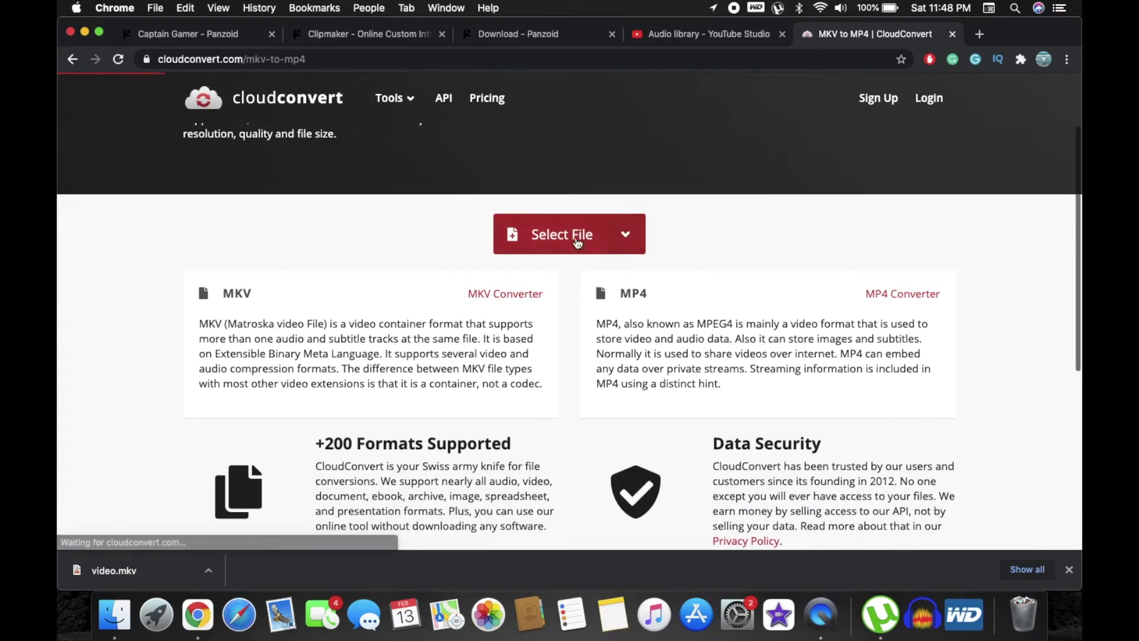
left_click(572, 241)
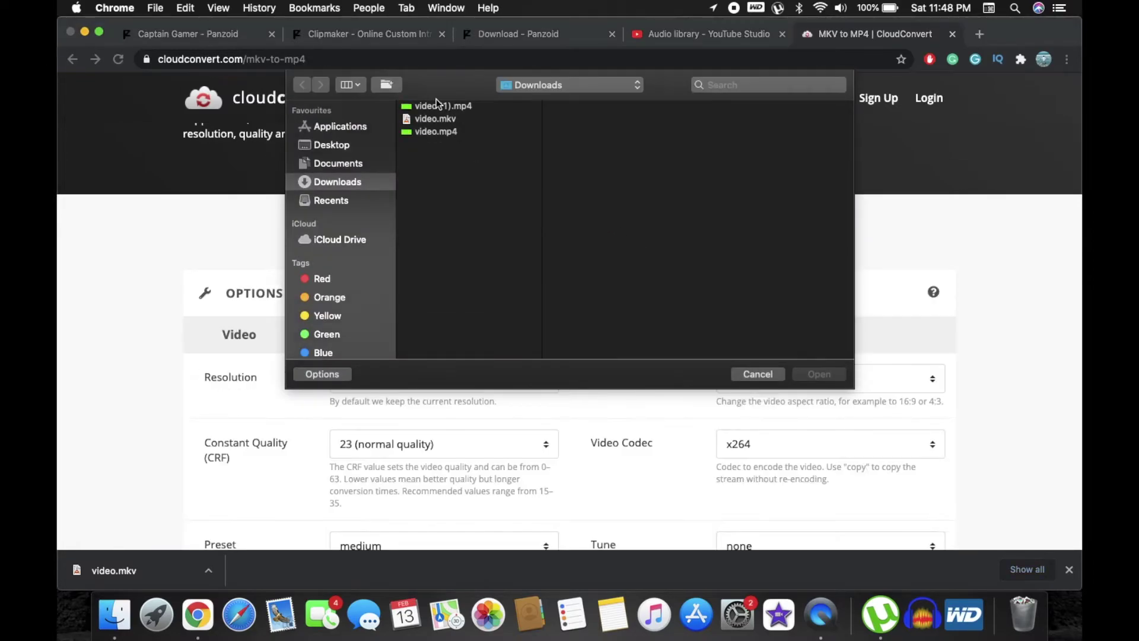
left_click(432, 120)
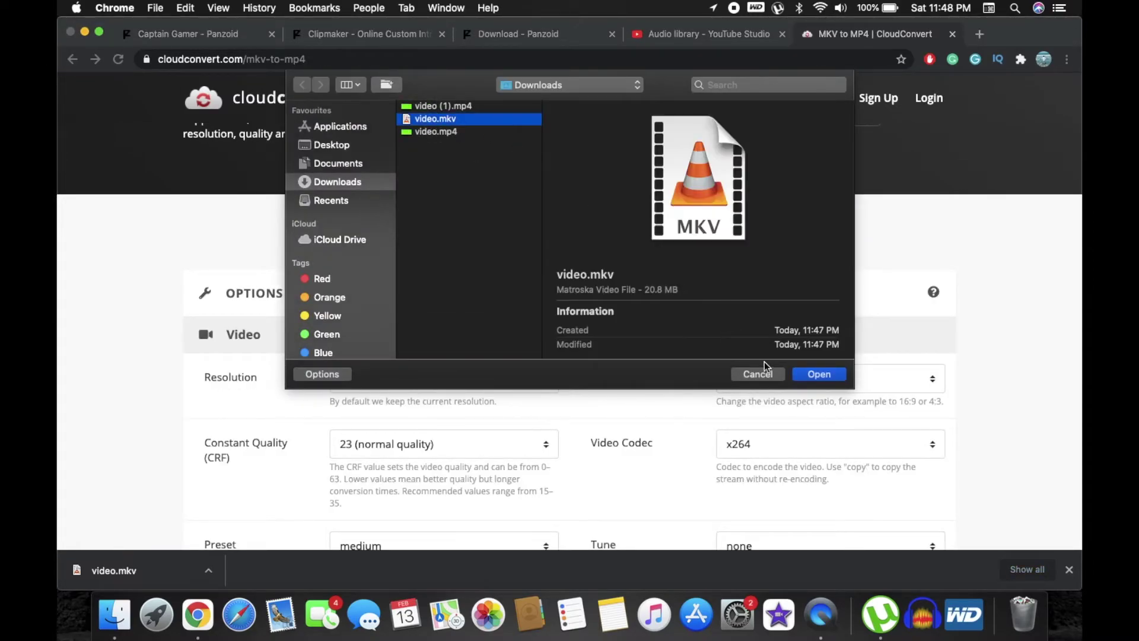
left_click(807, 378)
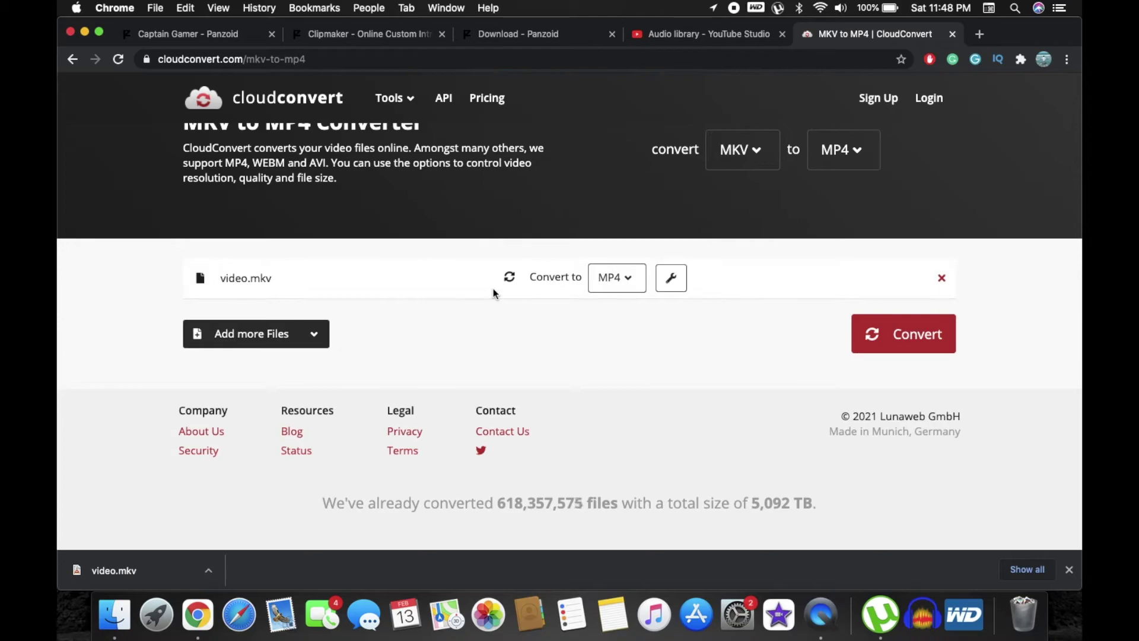
left_click(896, 343)
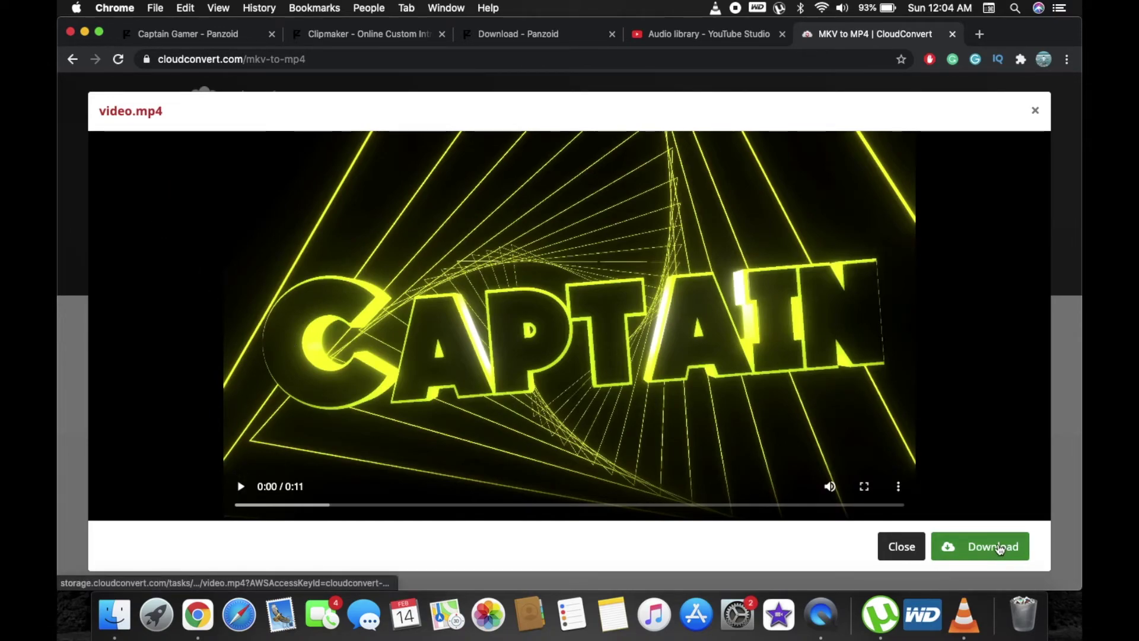
Download the converted video.mp4 and briefly play its preview on the page.
left_click(982, 553)
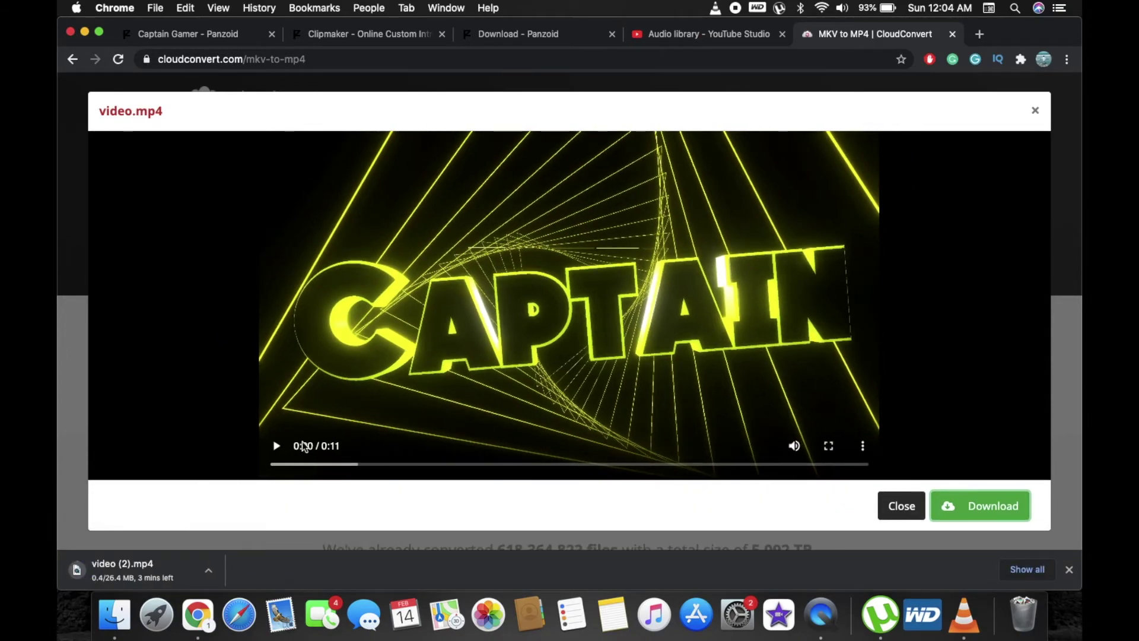
left_click(276, 446)
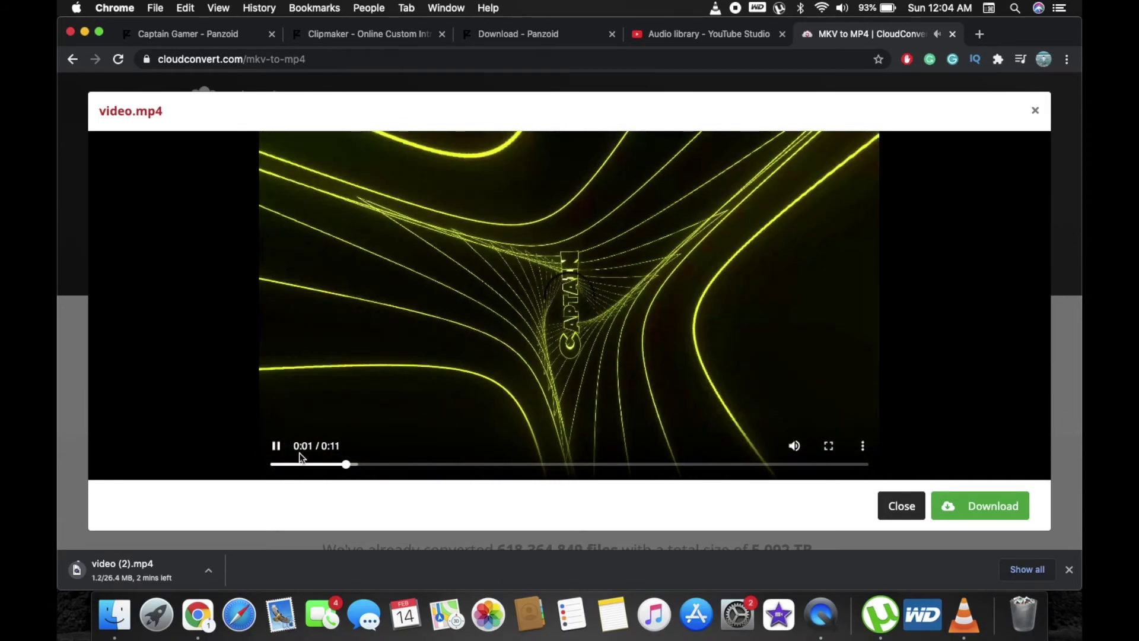
left_click(277, 446)
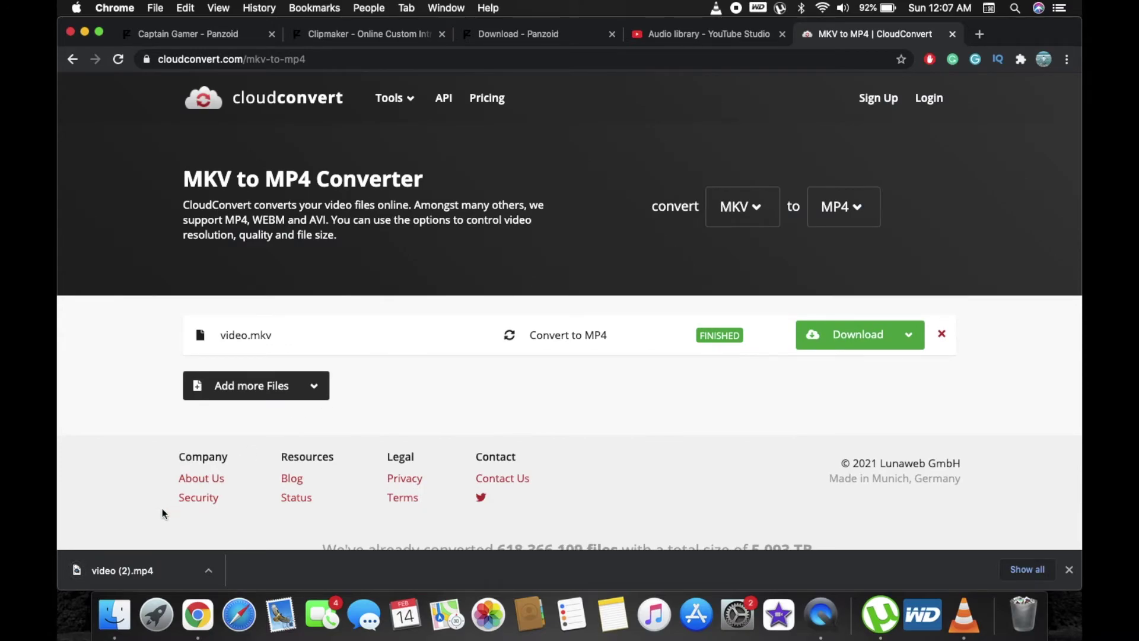
Open the downloaded video (2).mp4 in QuickTime Player and play it.
left_click(127, 565)
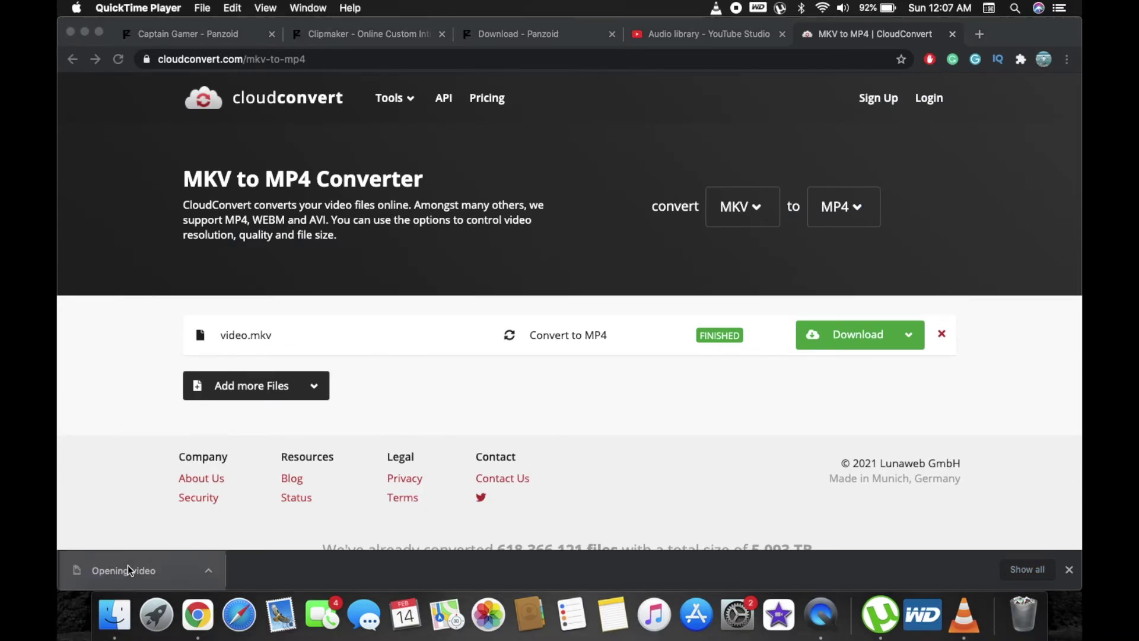
left_click(570, 466)
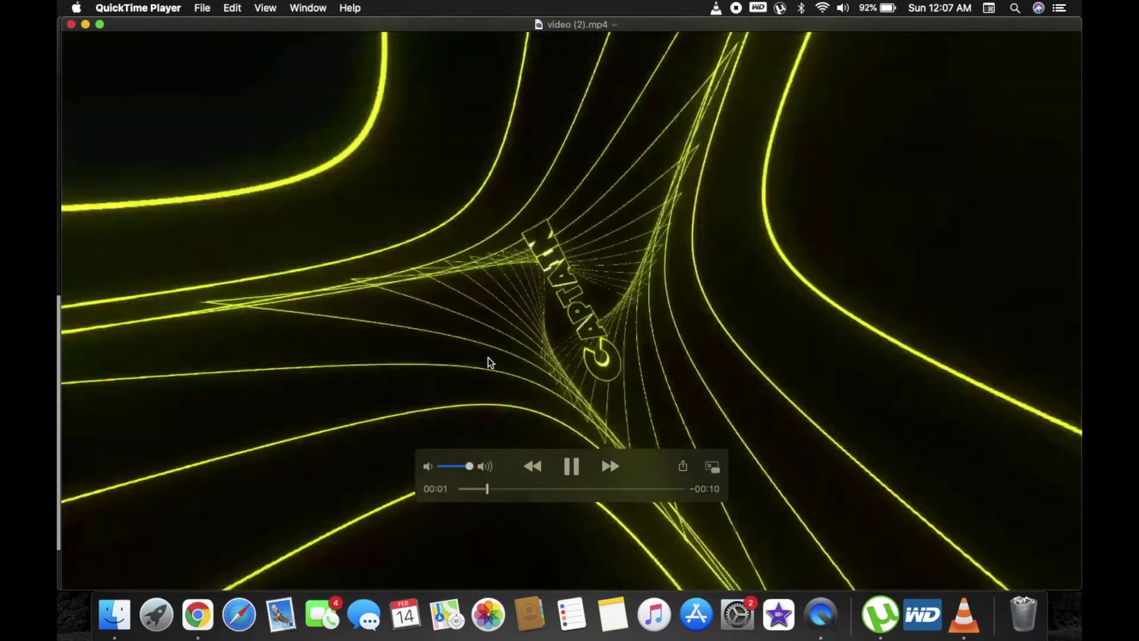